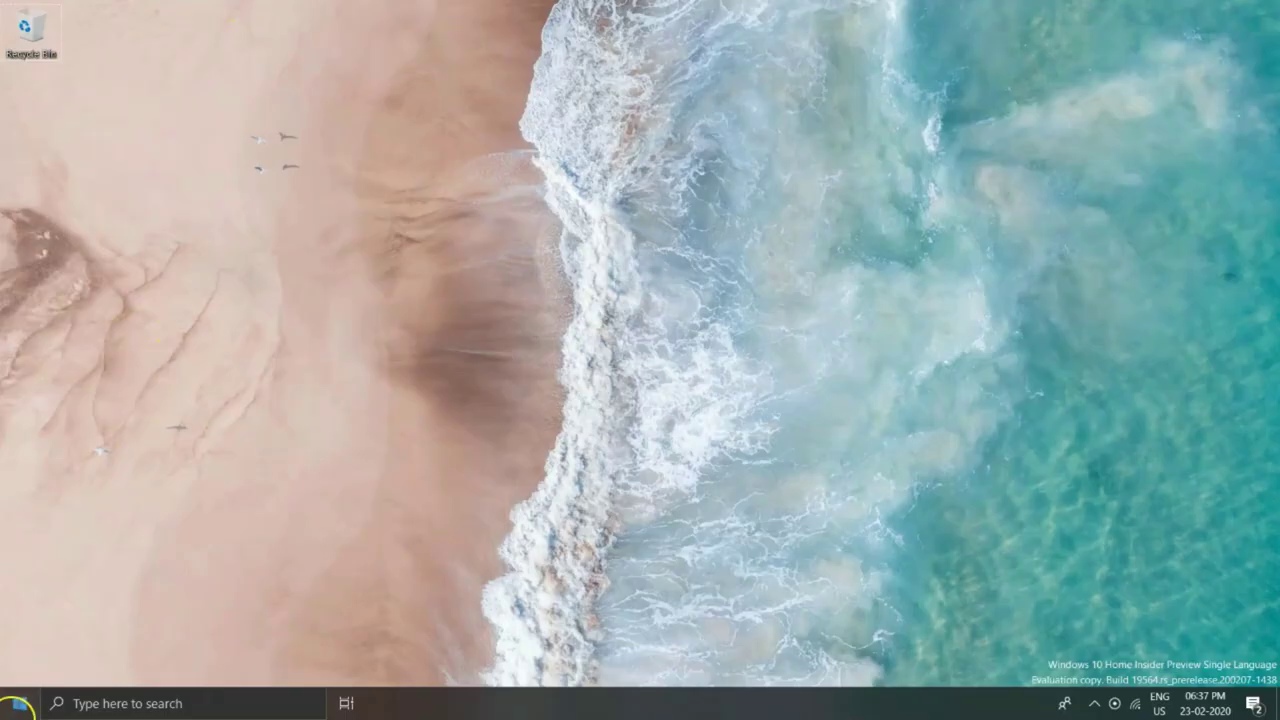
Open Settings from the Start menu and go to Personalization's Background page
key(super)
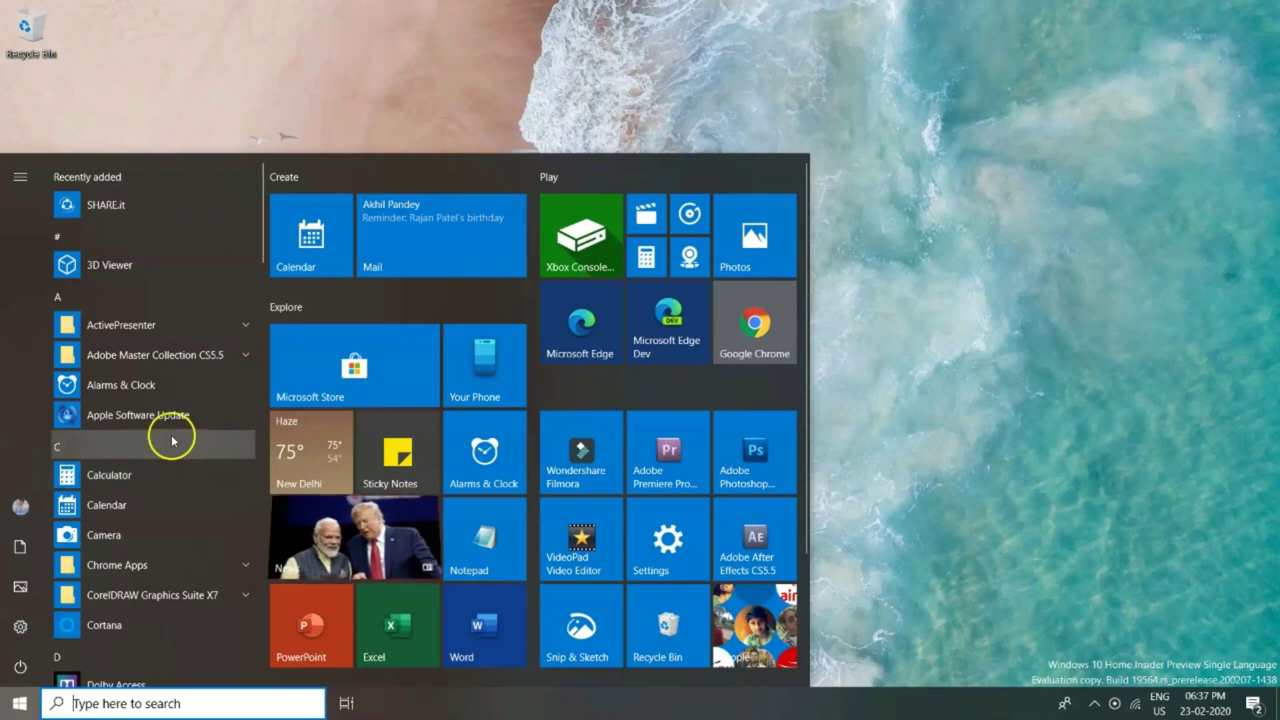
click(12, 625)
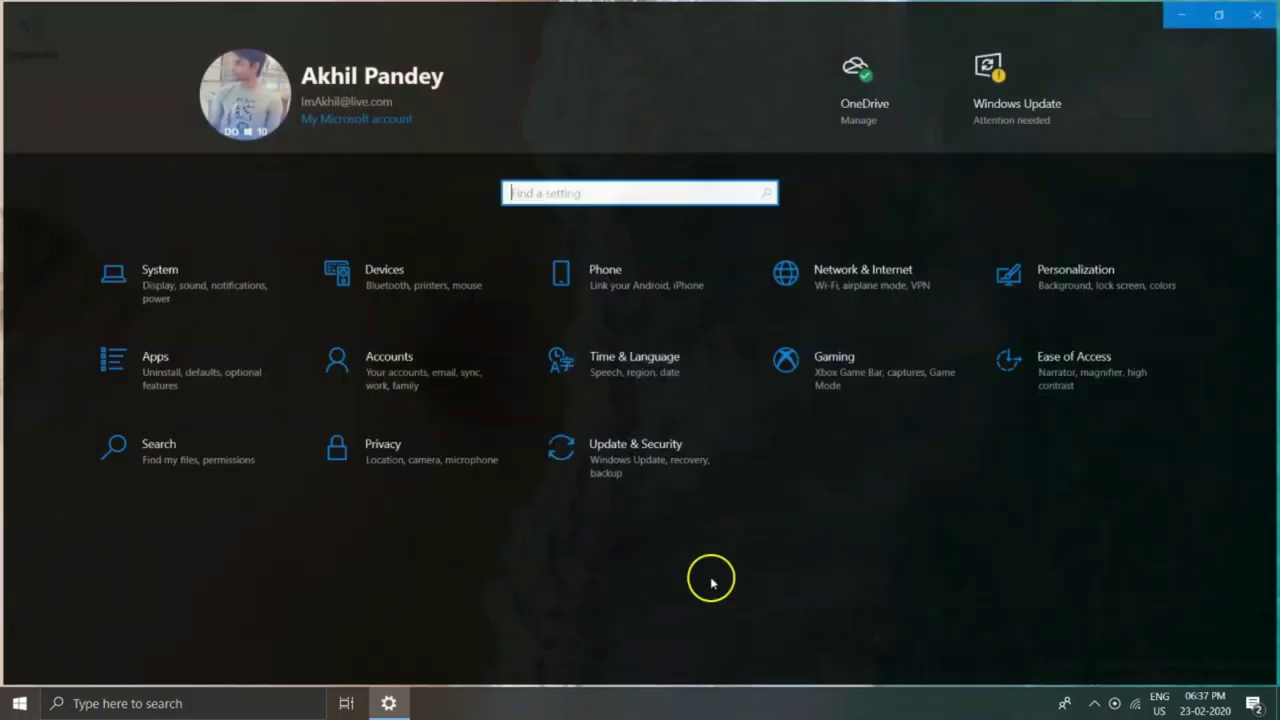
click(1095, 286)
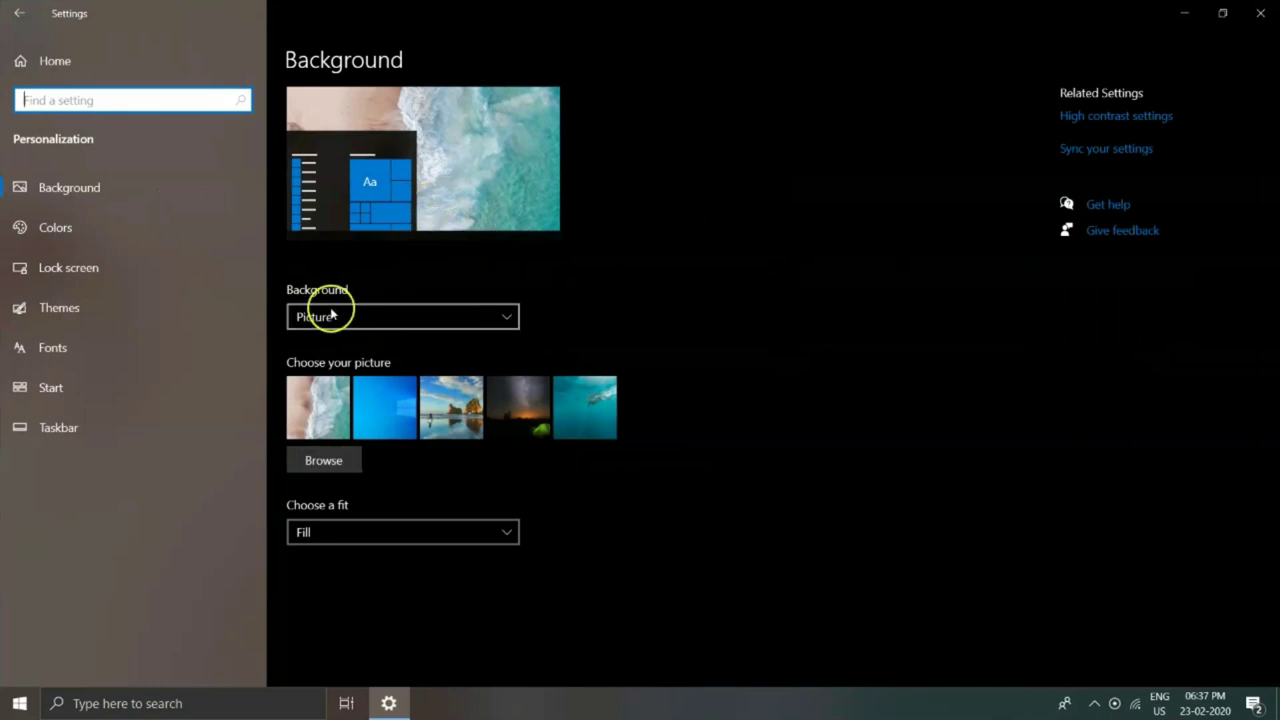
Switch the desktop background to Solid color, then Picture, then Slideshow
click(450, 316)
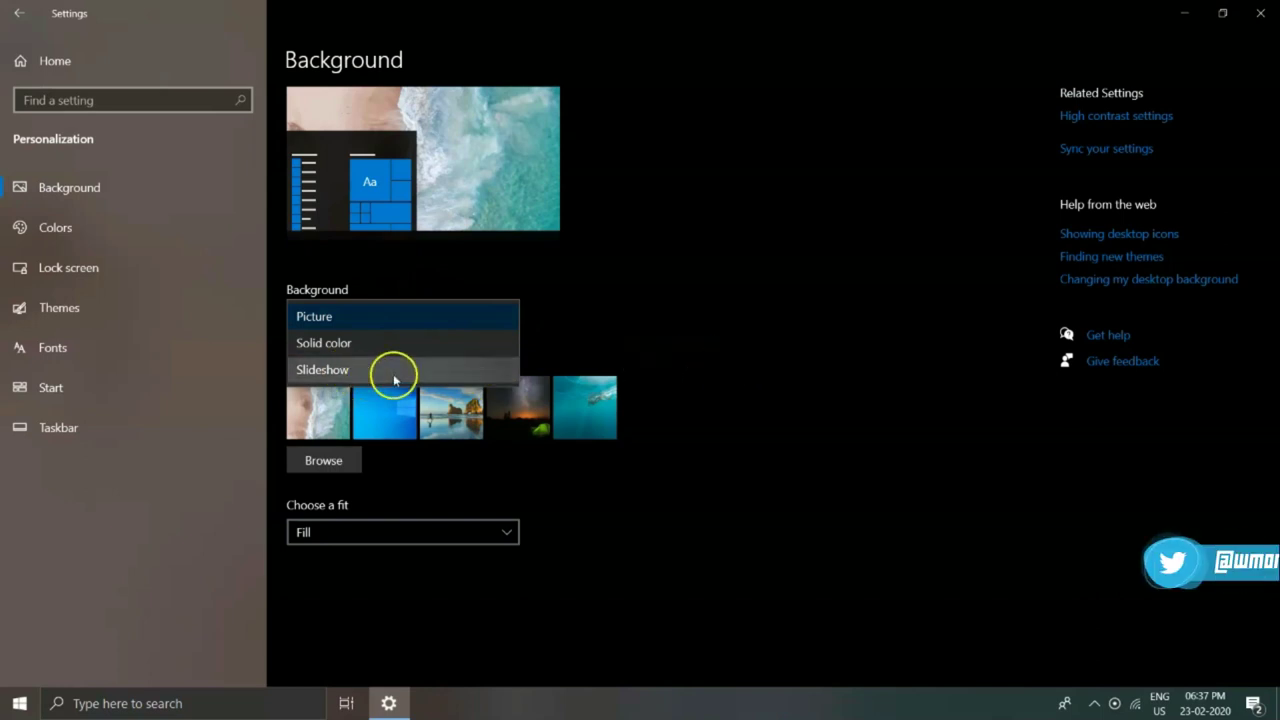
click(740, 326)
click(386, 320)
click(355, 342)
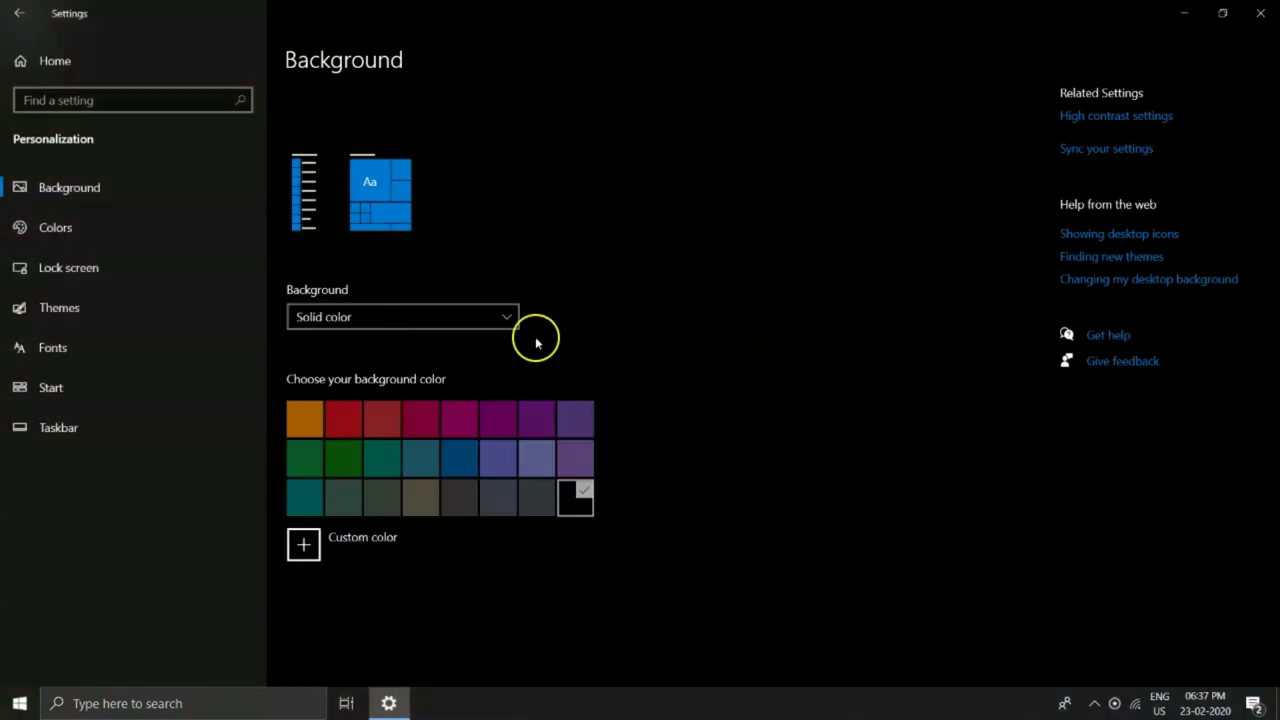
click(449, 320)
click(362, 296)
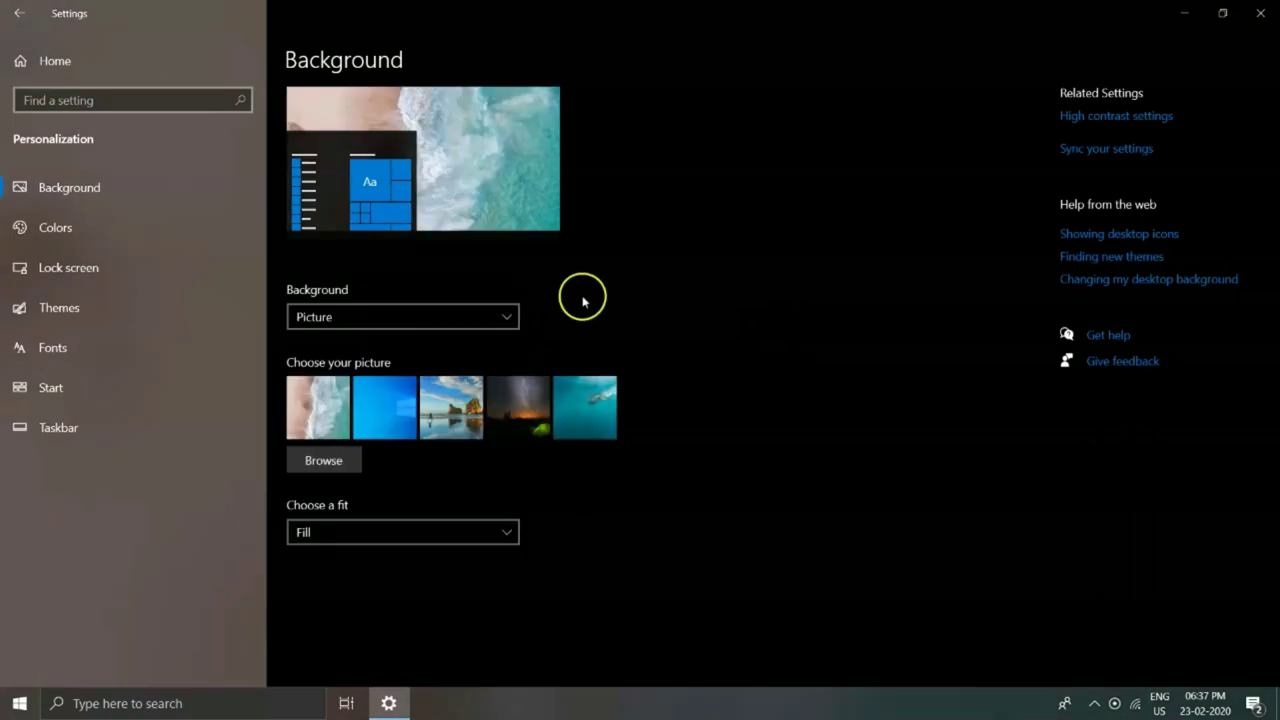
click(425, 320)
click(420, 369)
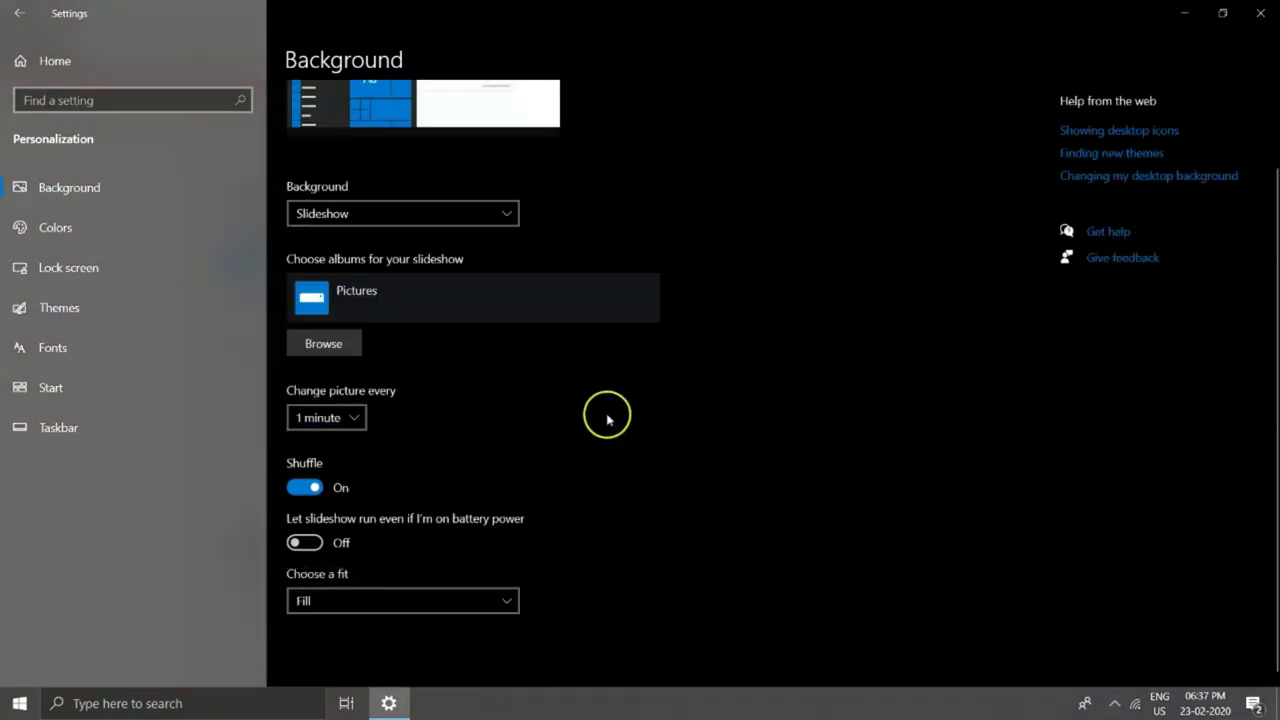
click(429, 312)
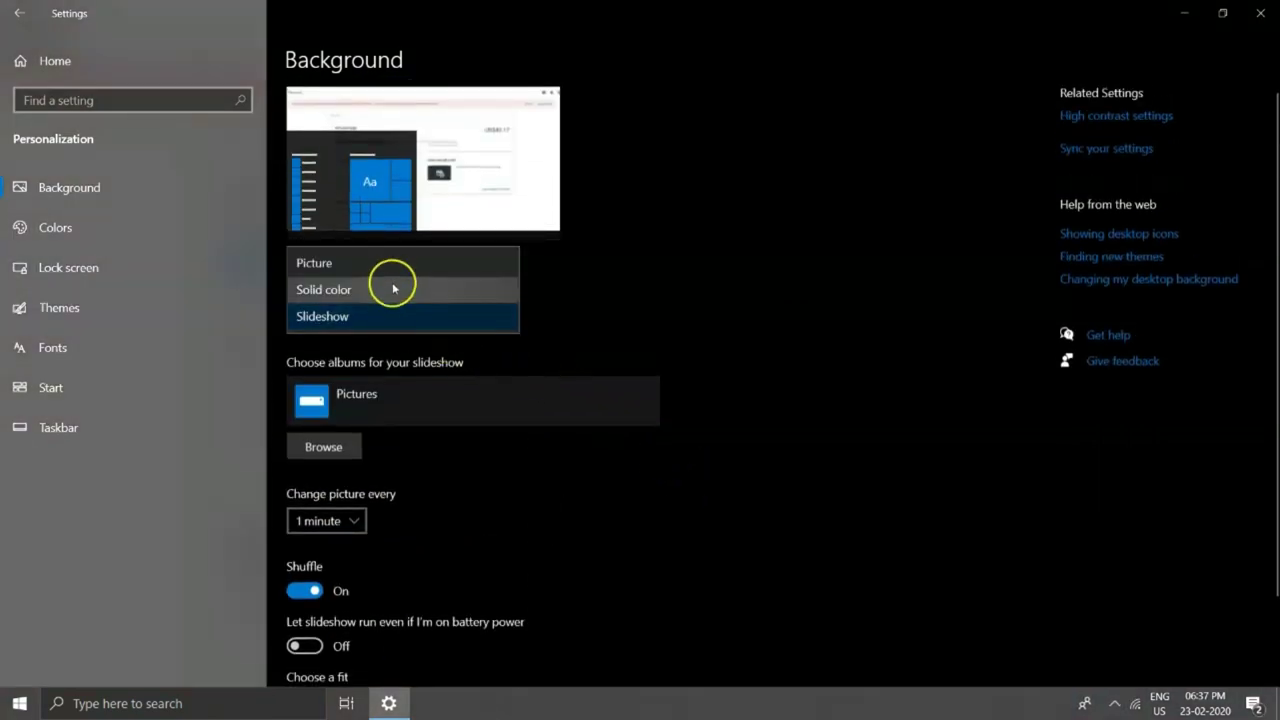
Return the desktop background to Picture and keep the colour mode on Dark
click(480, 262)
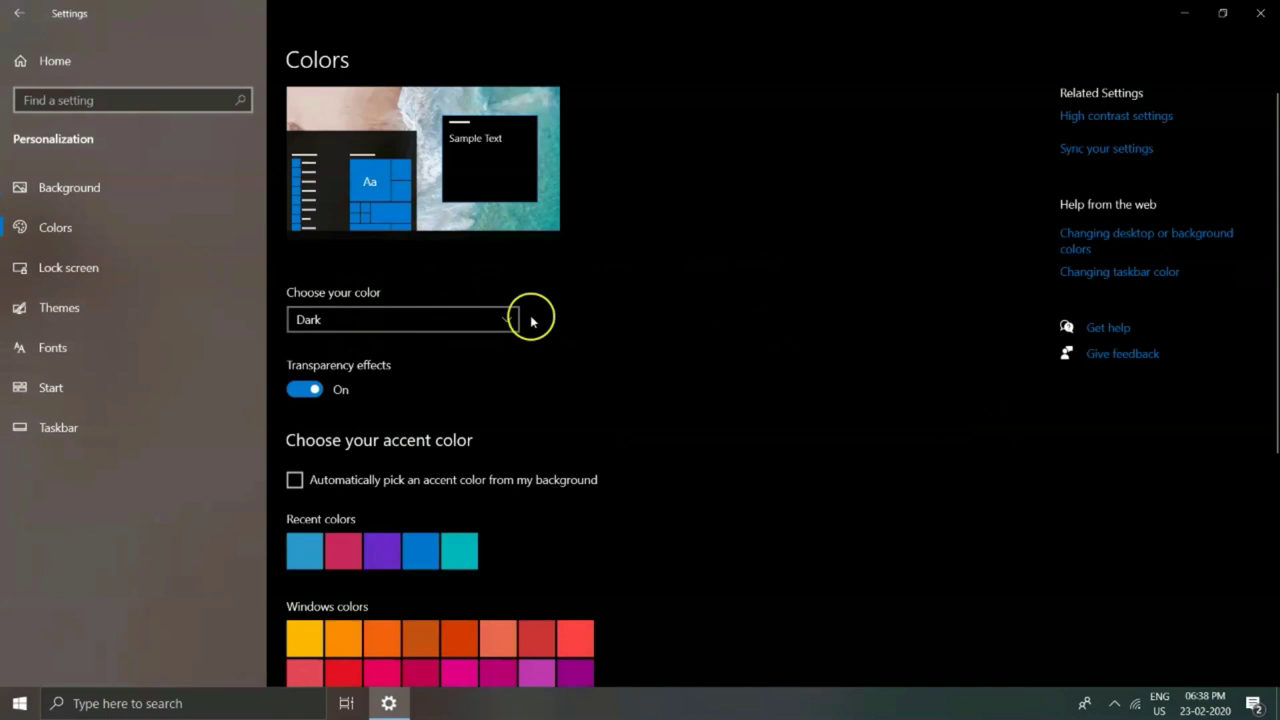
click(437, 317)
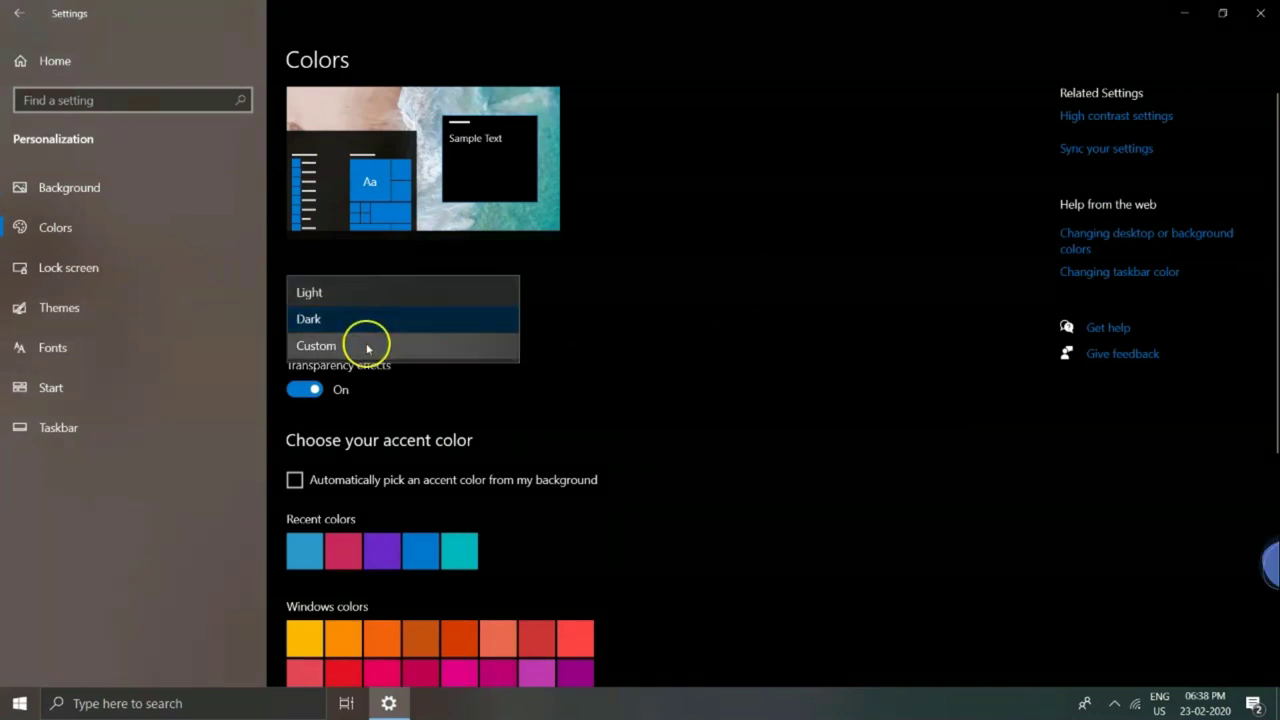
click(710, 350)
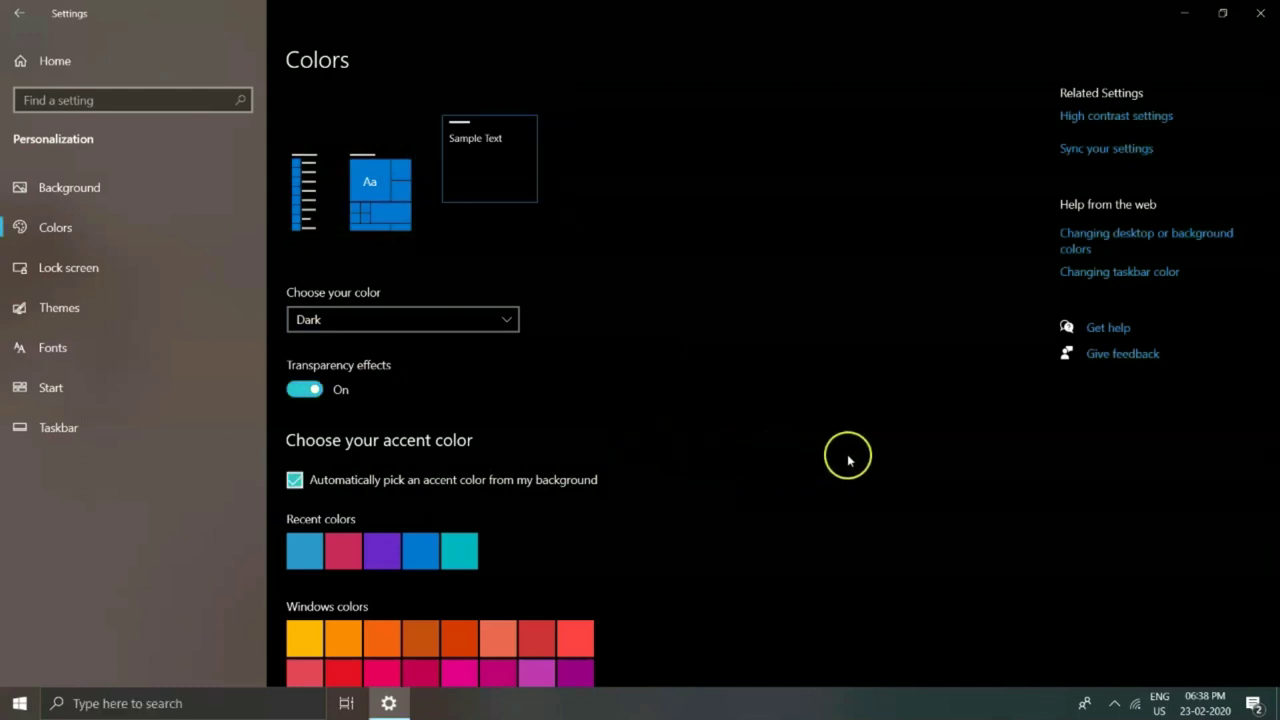
scroll(763, 455, down, 3)
scroll(751, 429, up, 2)
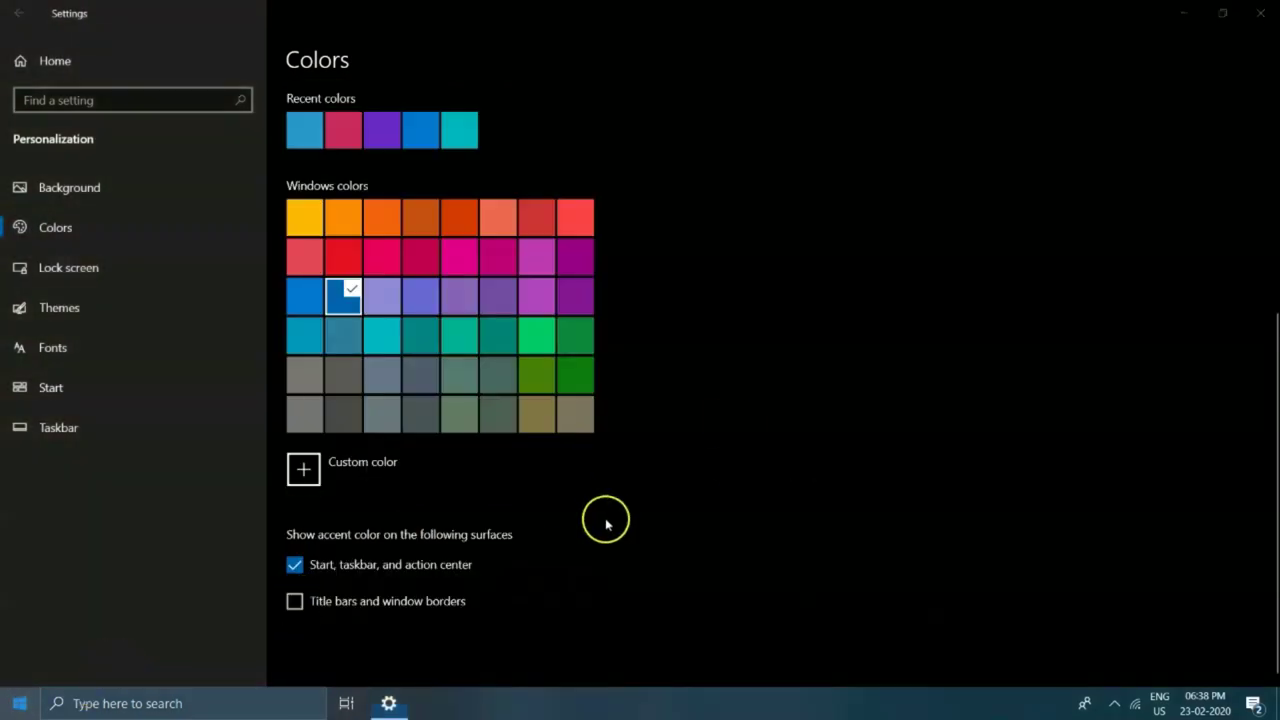
Preview the navy blue accent colour in the Start menu
key(super)
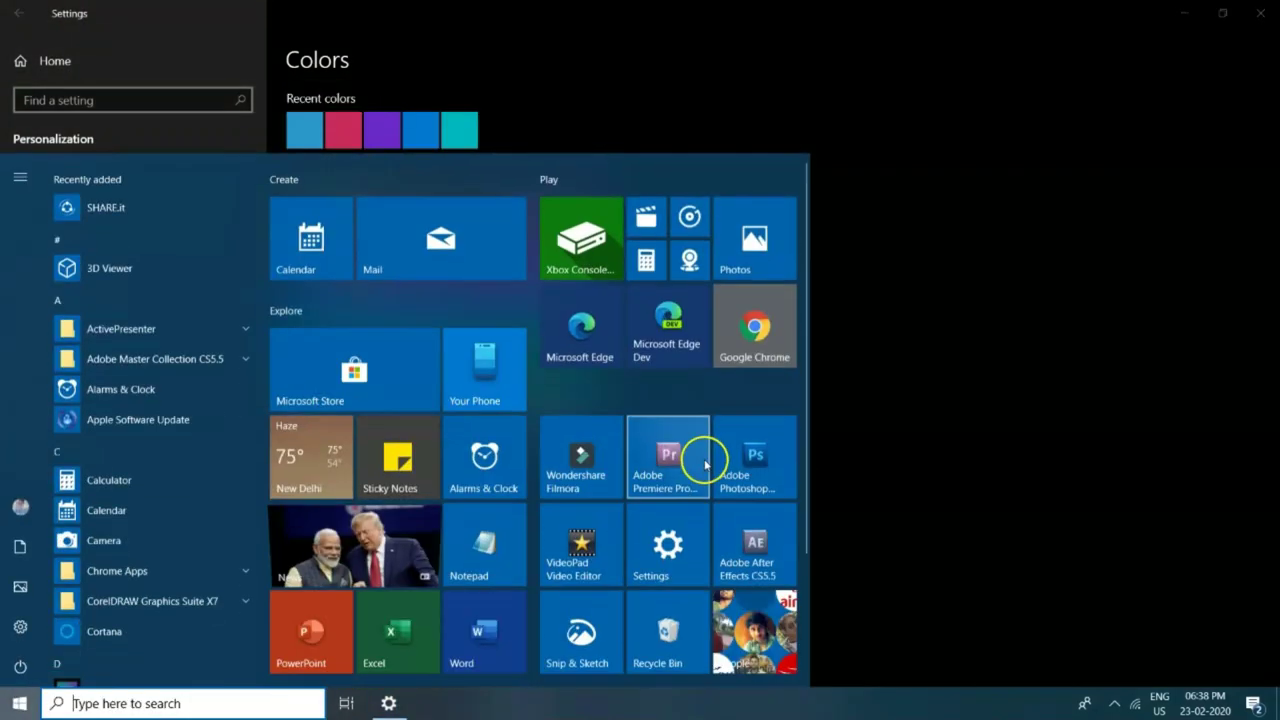
click(885, 327)
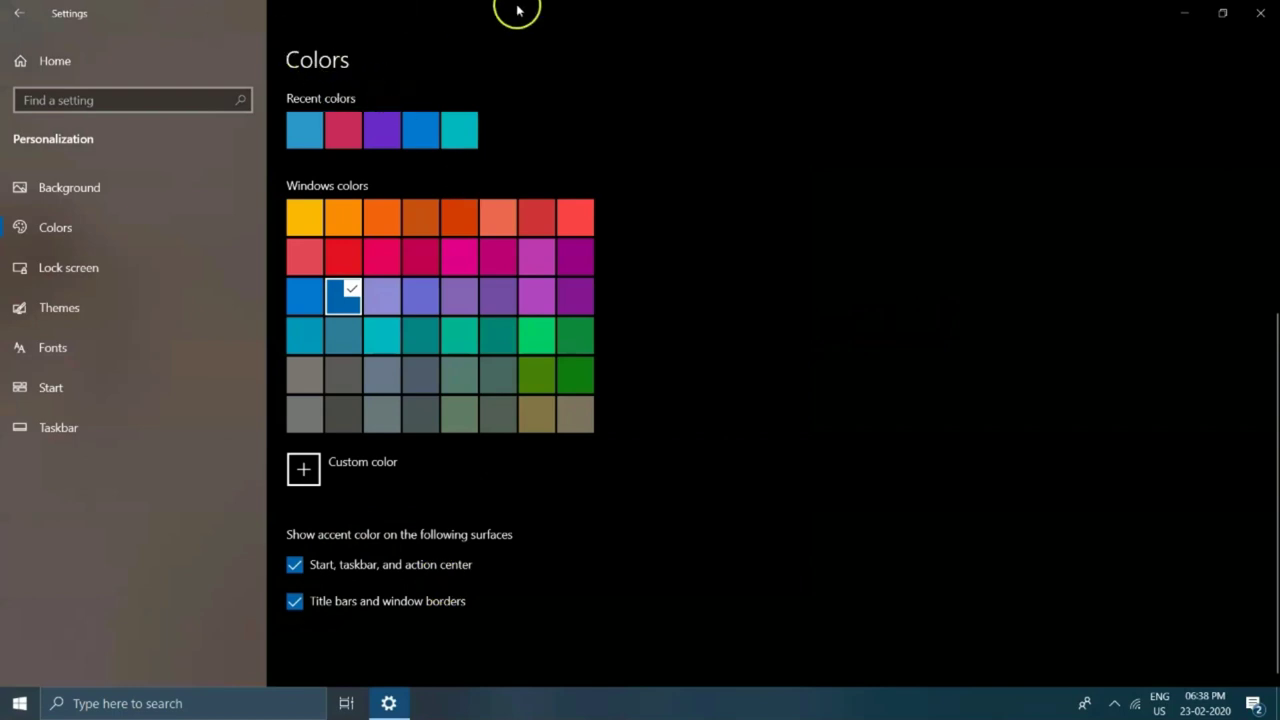
click(19, 703)
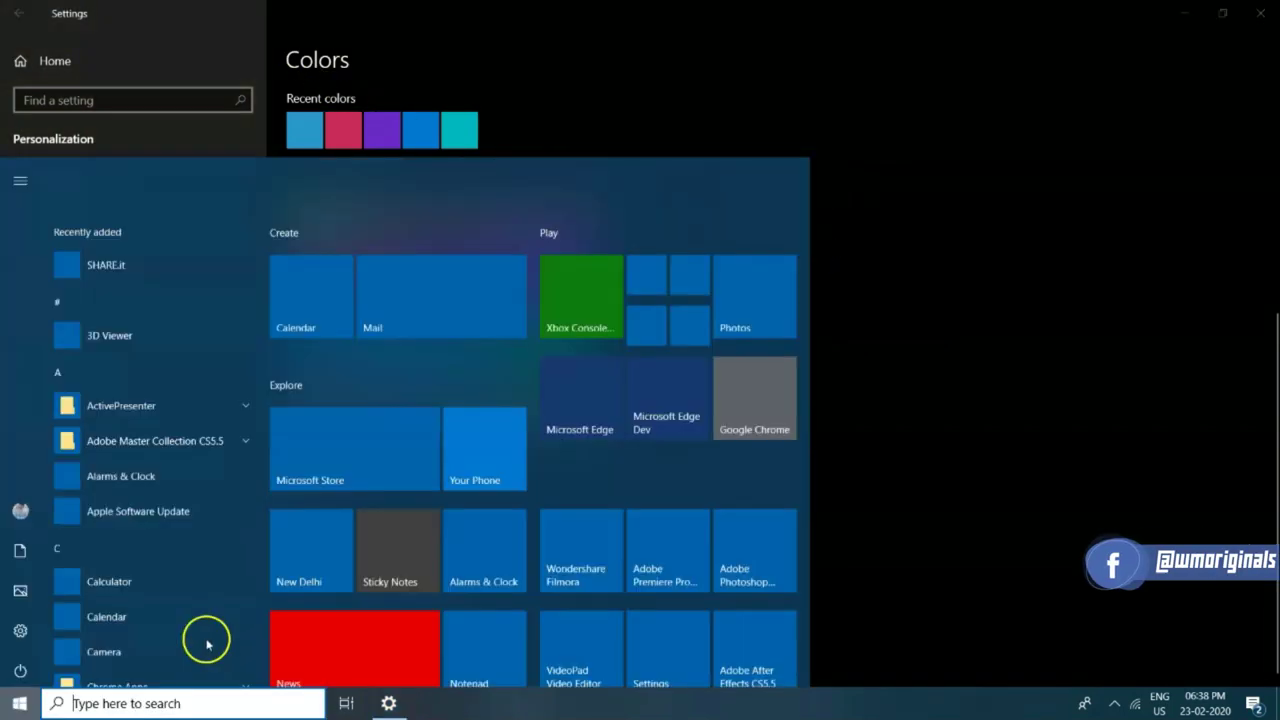
click(960, 323)
scroll(500, 380, up, 5)
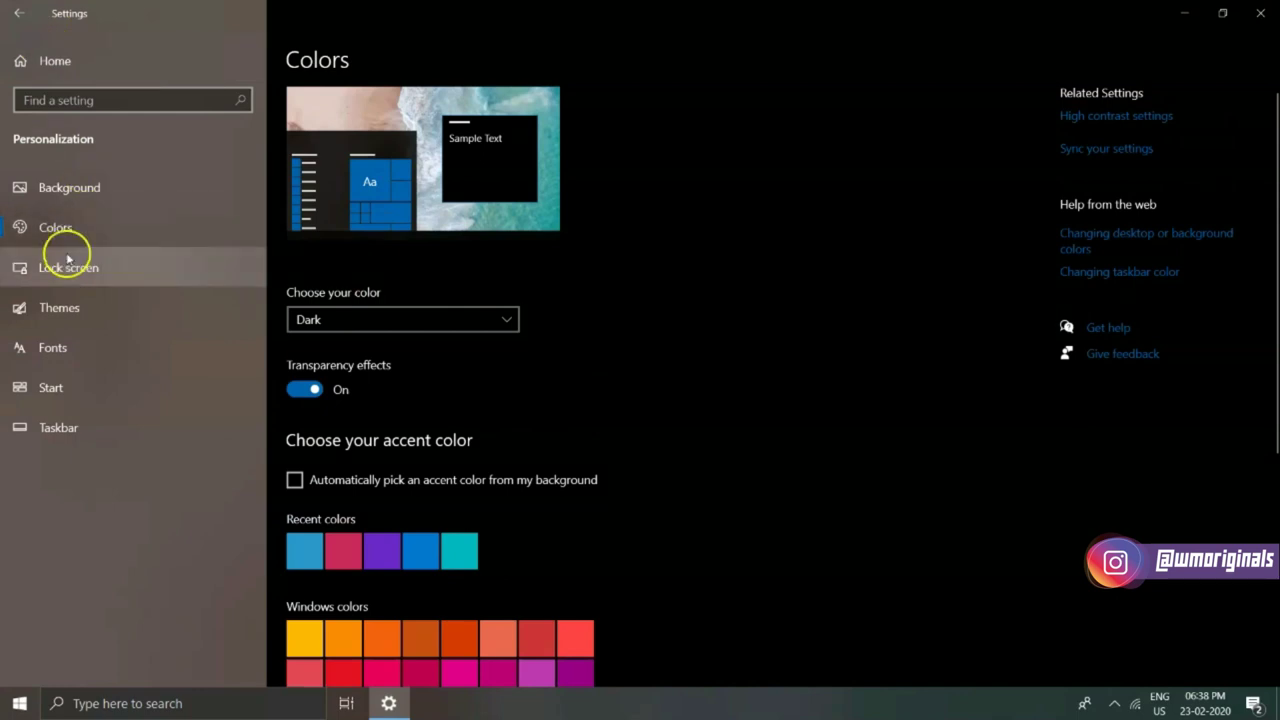
On the Lock screen page, try the airplane-wing picture, then the Cortana picture
click(72, 278)
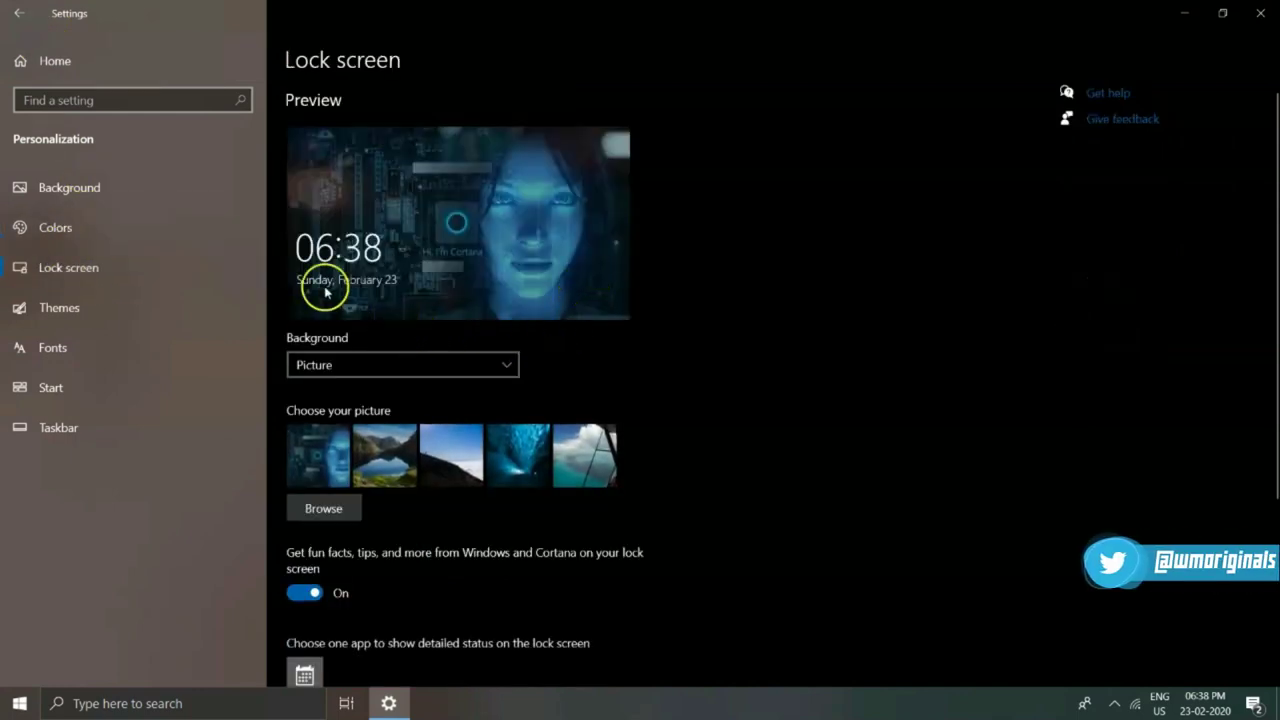
click(595, 460)
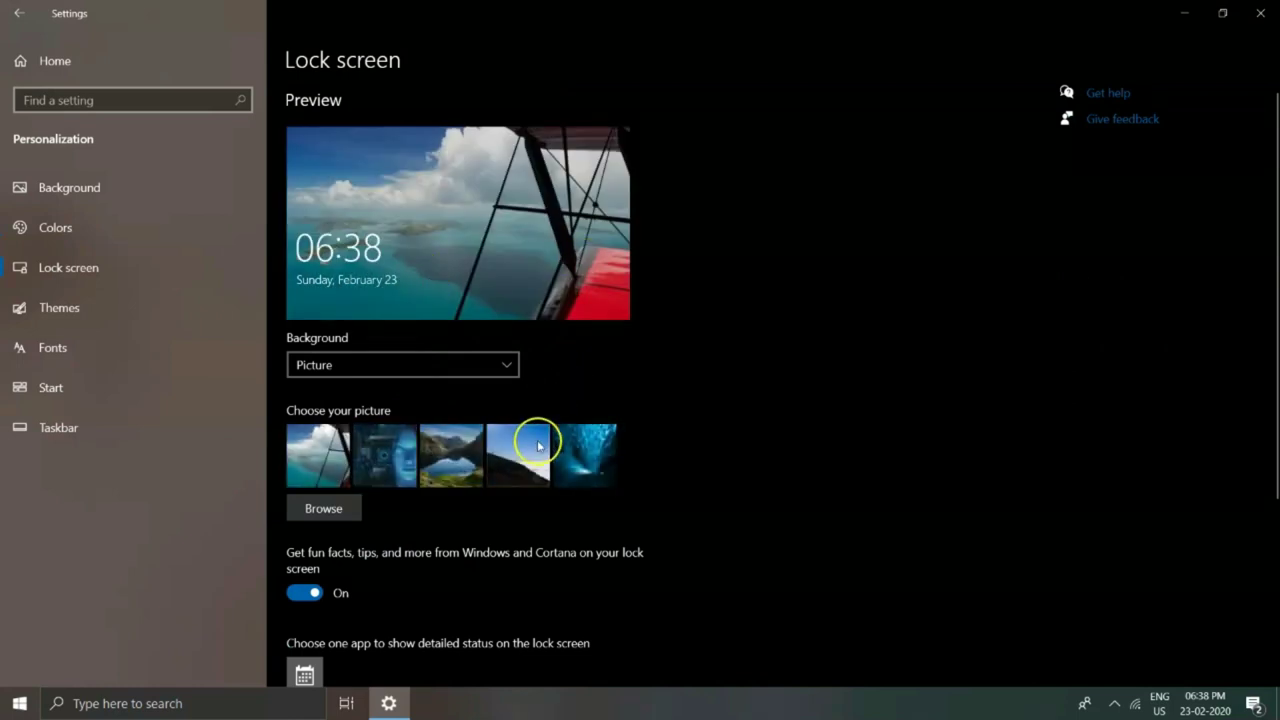
click(363, 472)
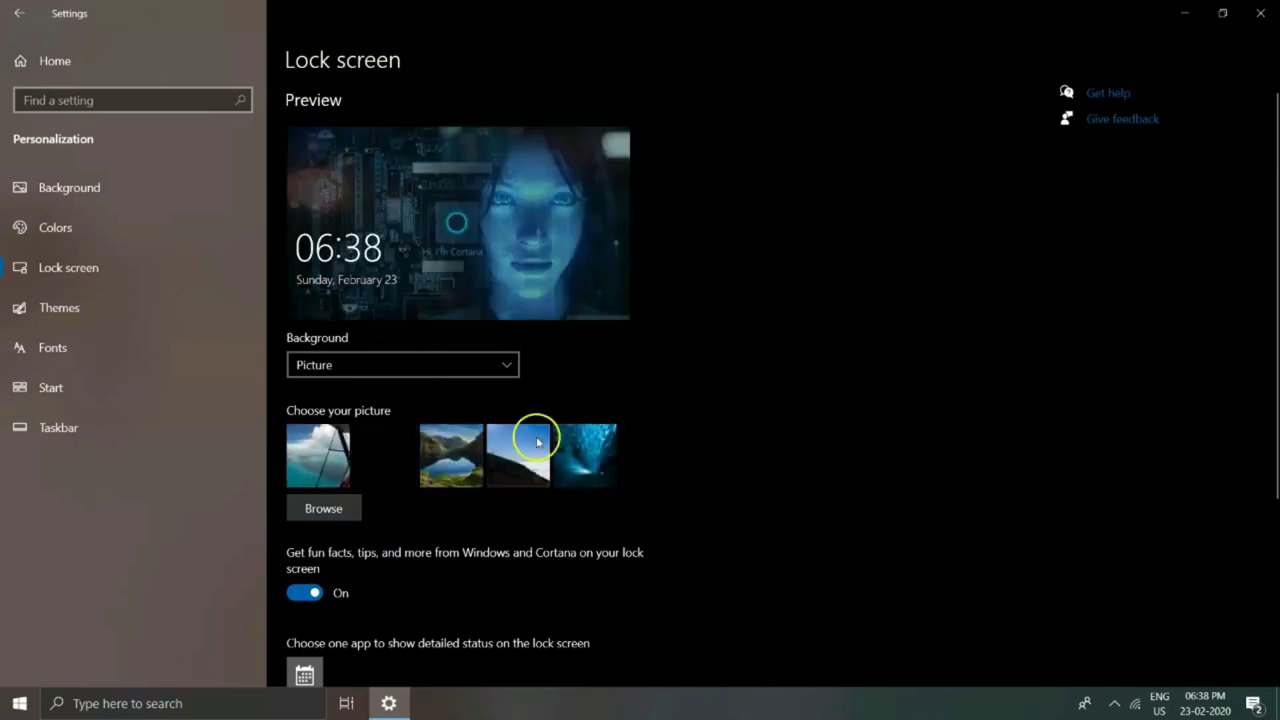
Switch the lock screen background to Windows spotlight, then back to Picture
click(378, 368)
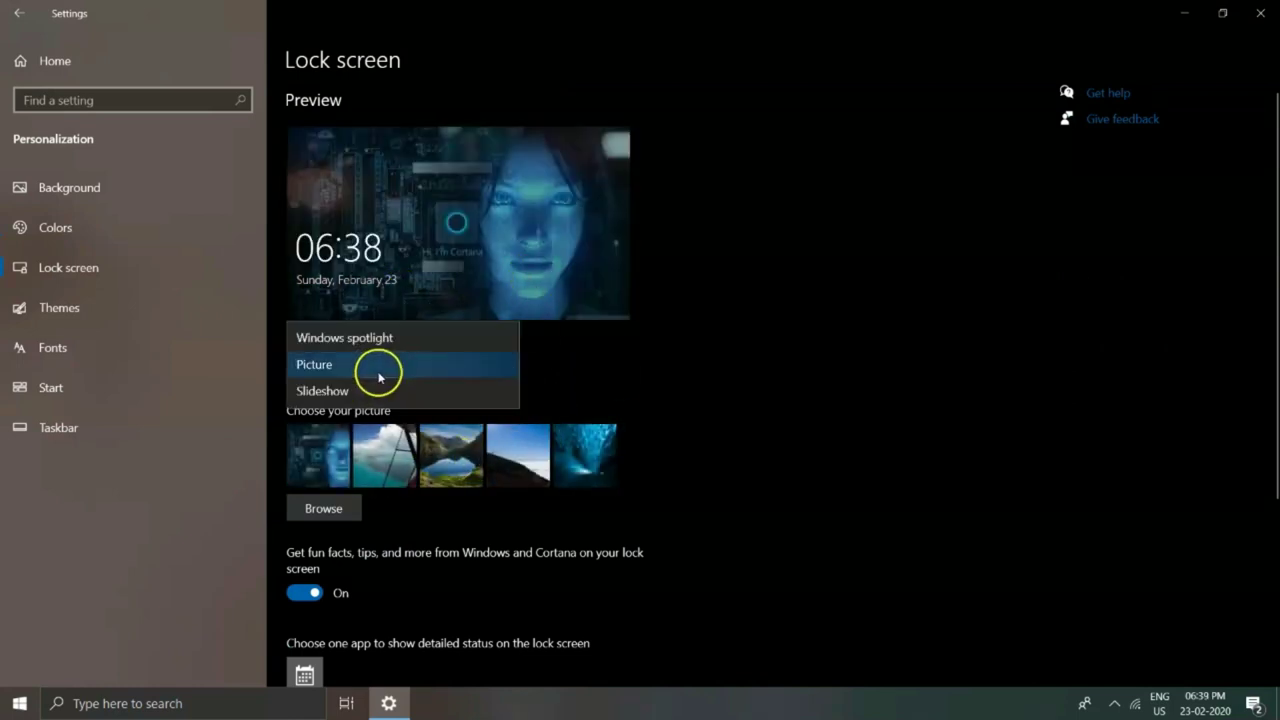
click(436, 340)
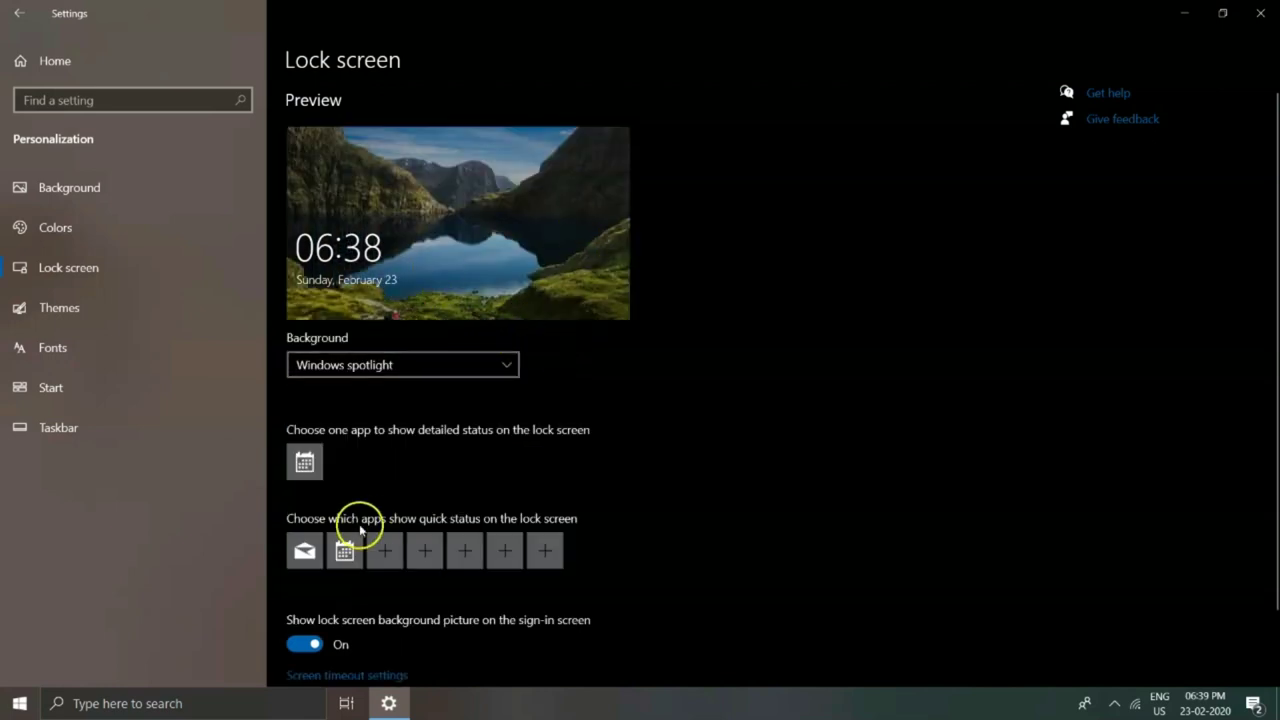
click(446, 376)
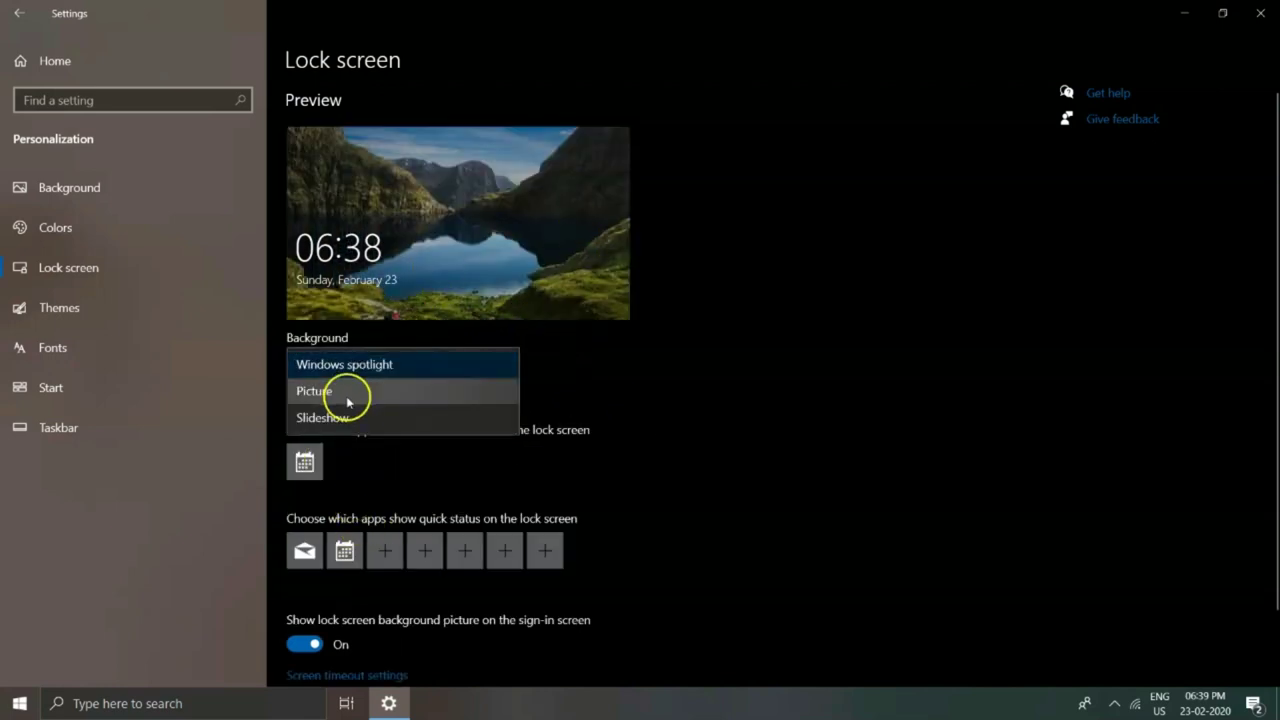
click(348, 402)
scroll(657, 489, down, 5)
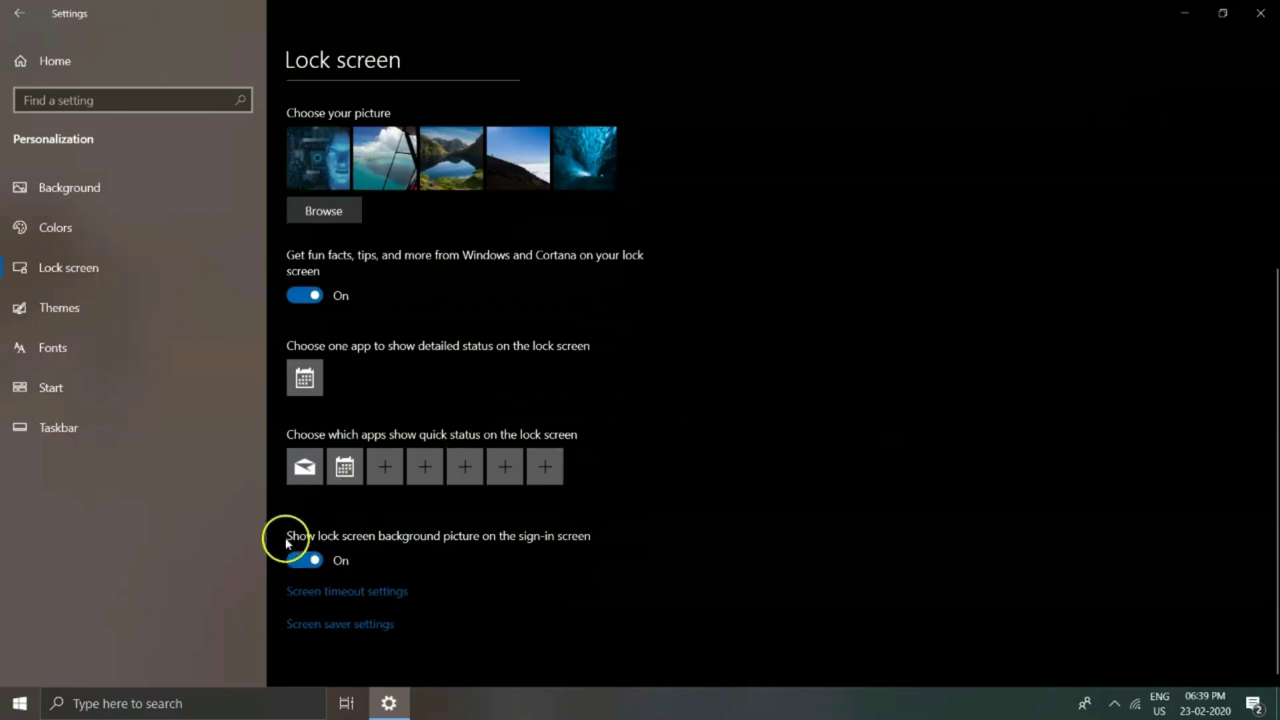
scroll(700, 540, up, 5)
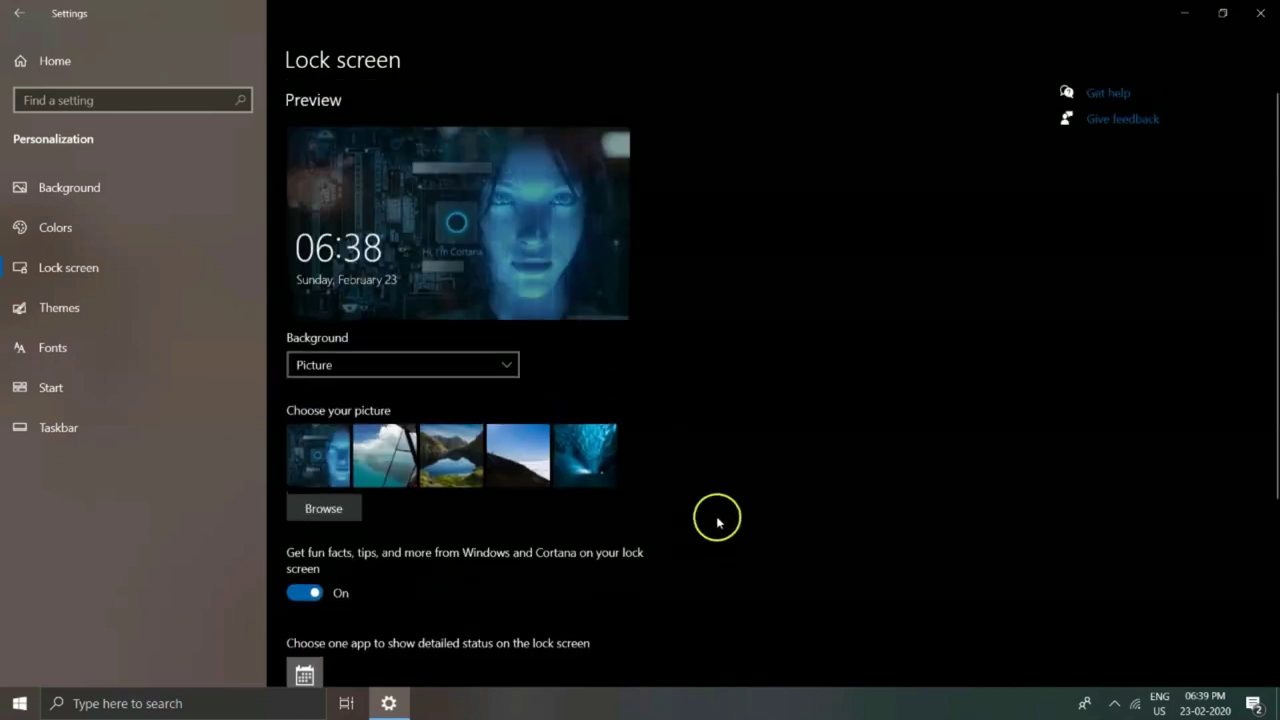
Open Themes and scroll through the available theme thumbnails below the Custom theme
click(79, 315)
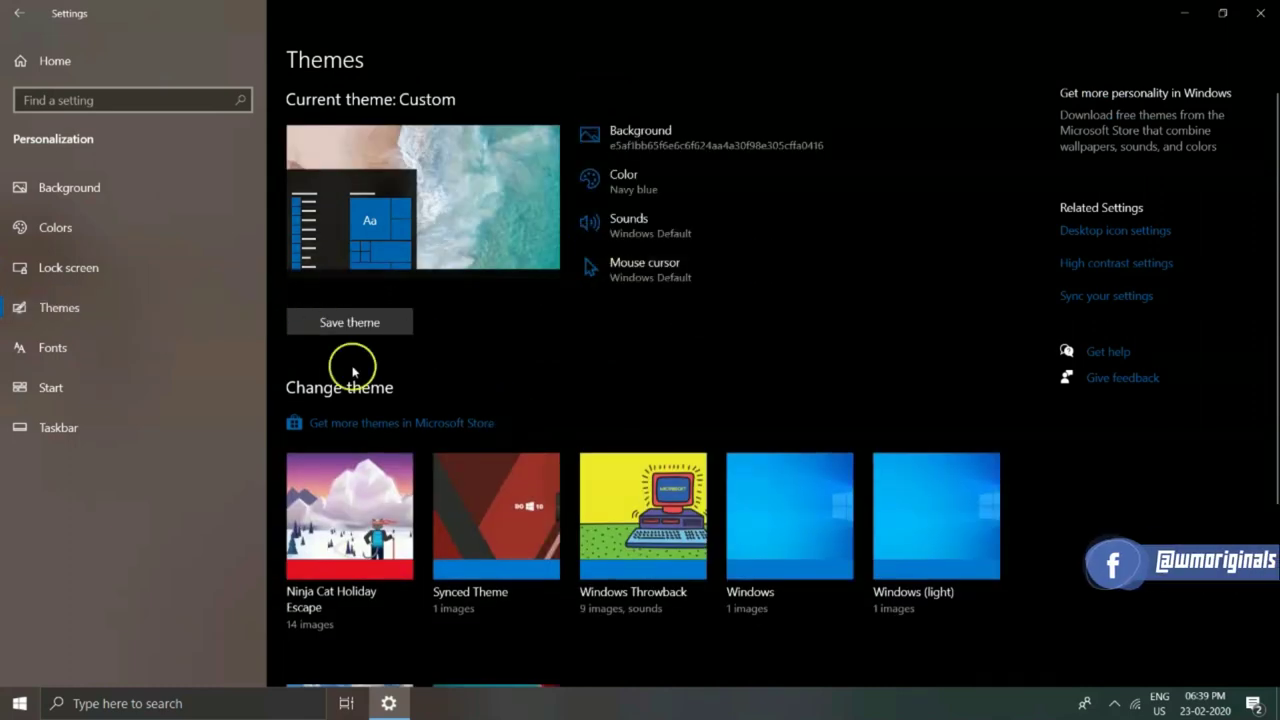
scroll(349, 362, down, 2)
scroll(877, 357, down, 1)
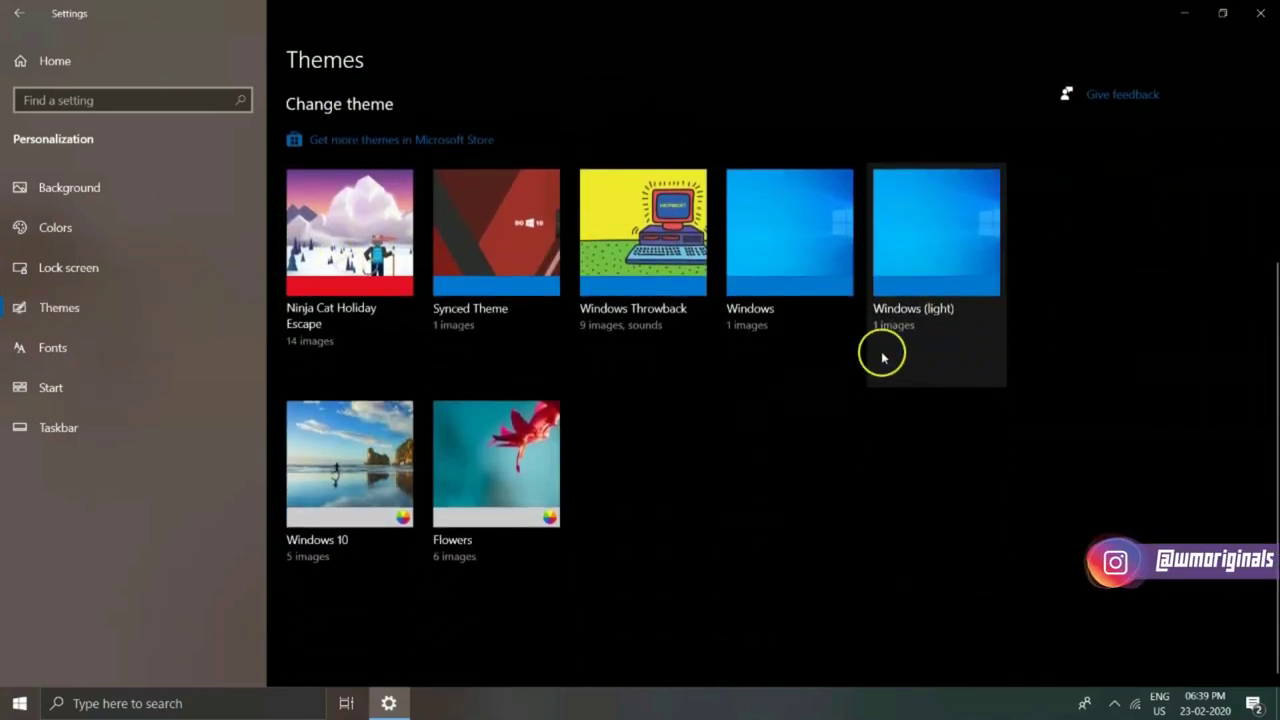
scroll(706, 343, up, 4)
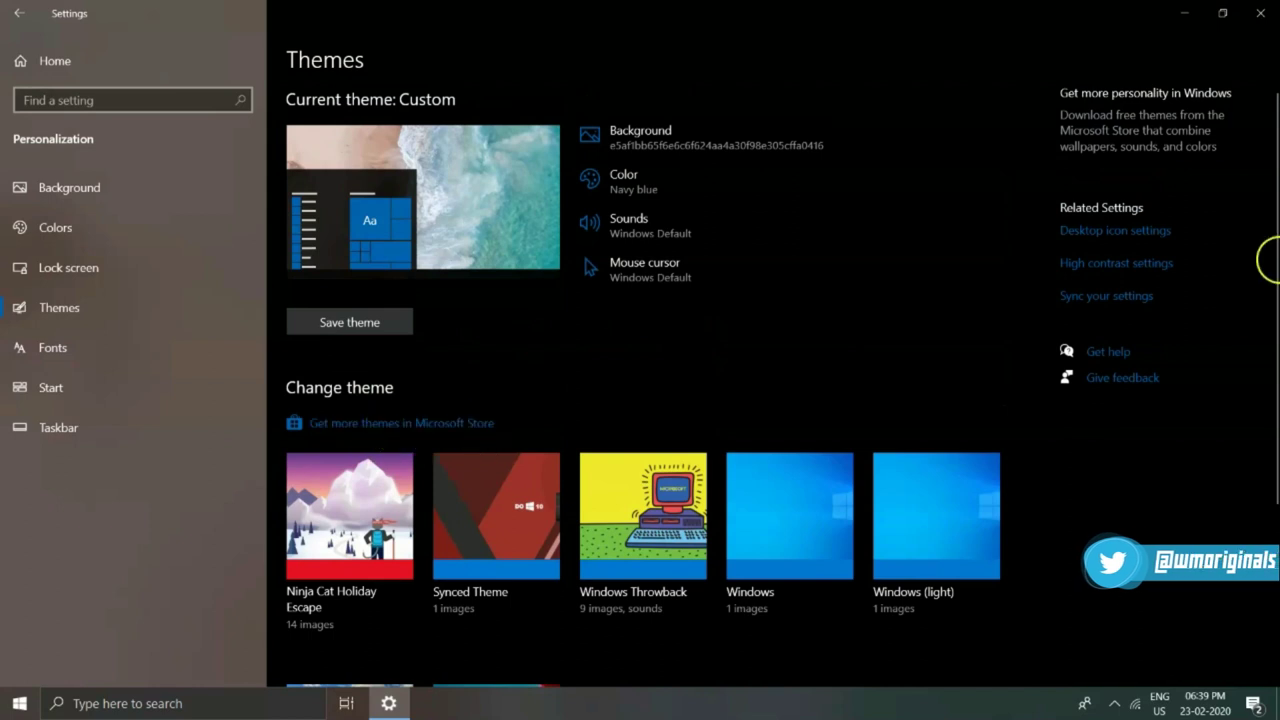
scroll(724, 376, down, 2)
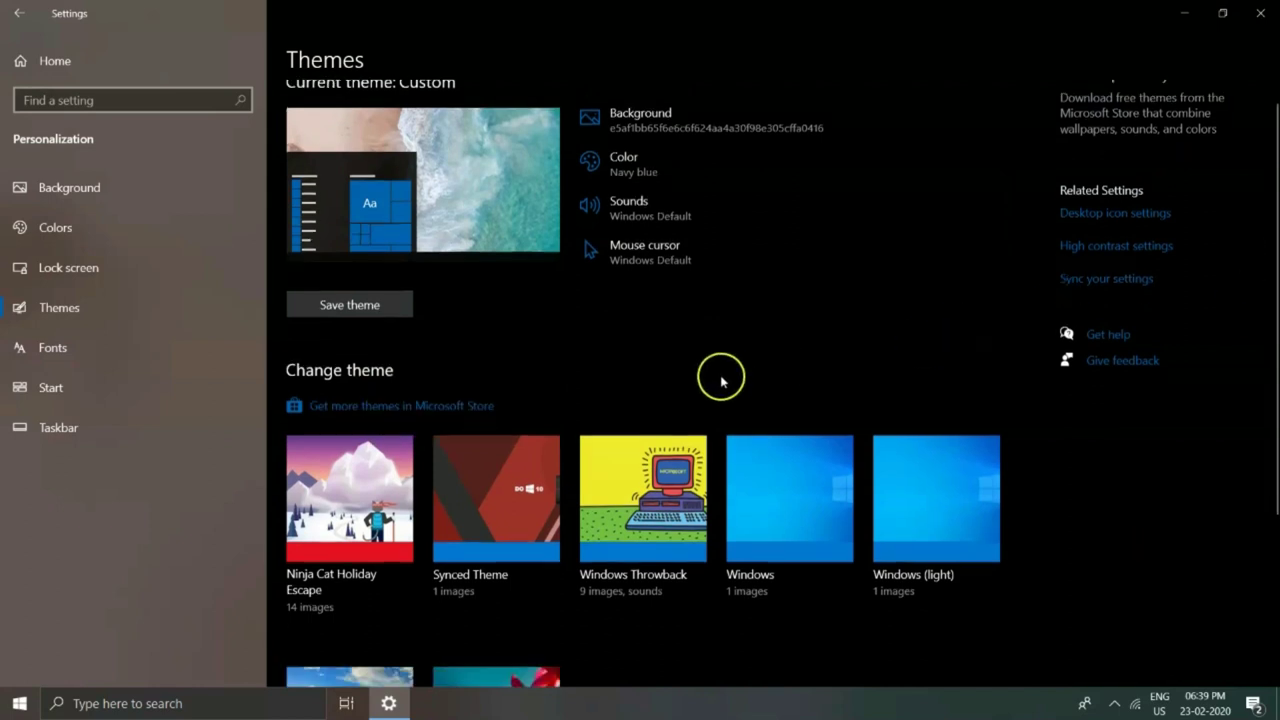
scroll(750, 352, up, 2)
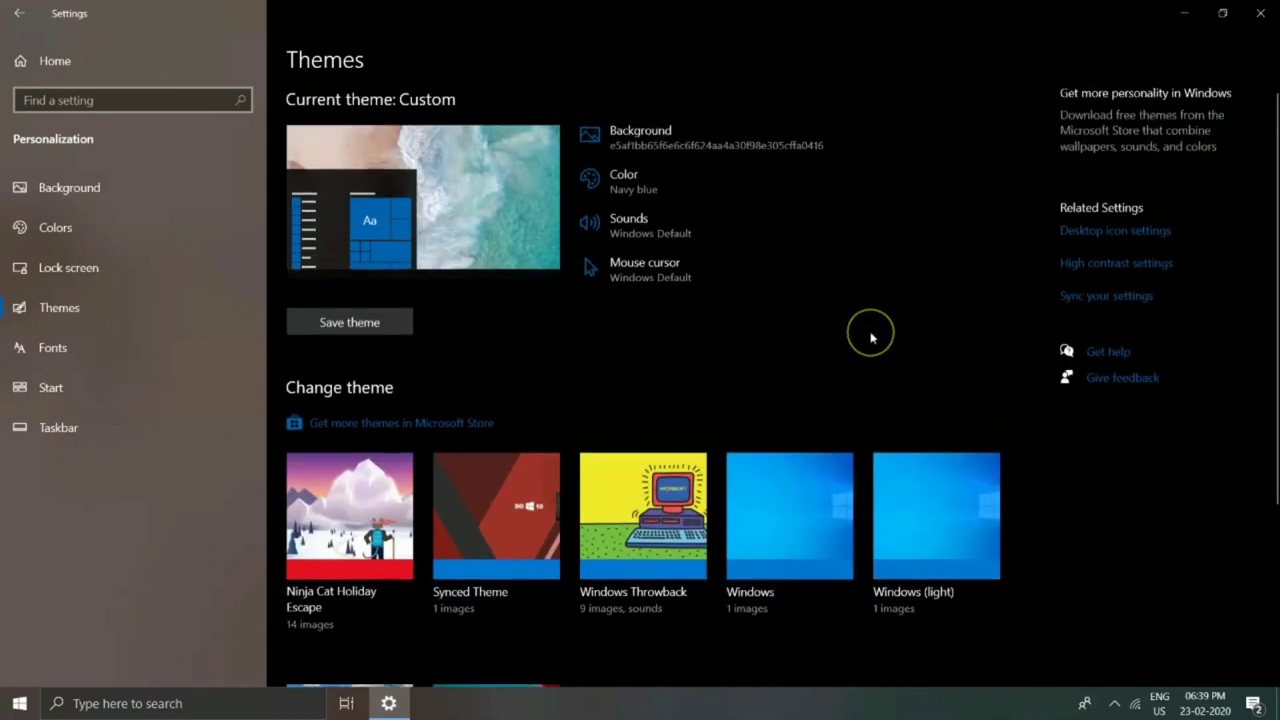
Open Fonts and browse available fonts such as Adobe Arabic and Adobe Caslon Pro
click(120, 353)
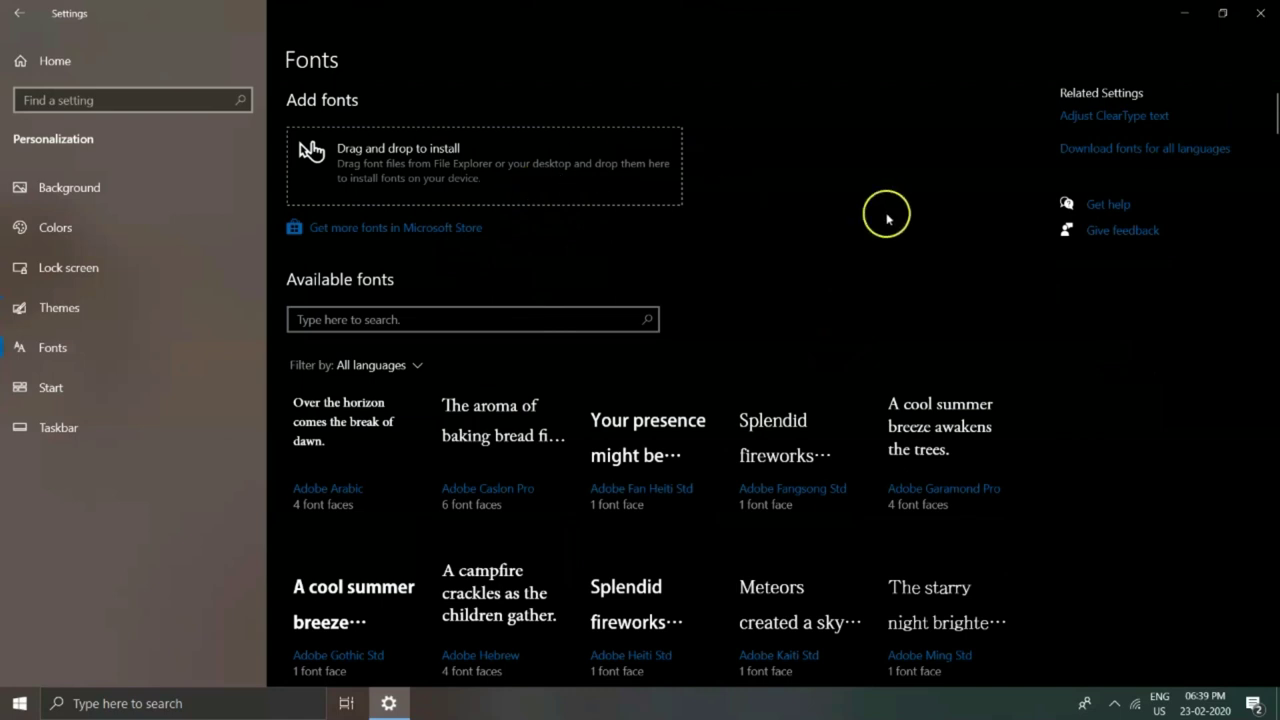
scroll(644, 259, down, 5)
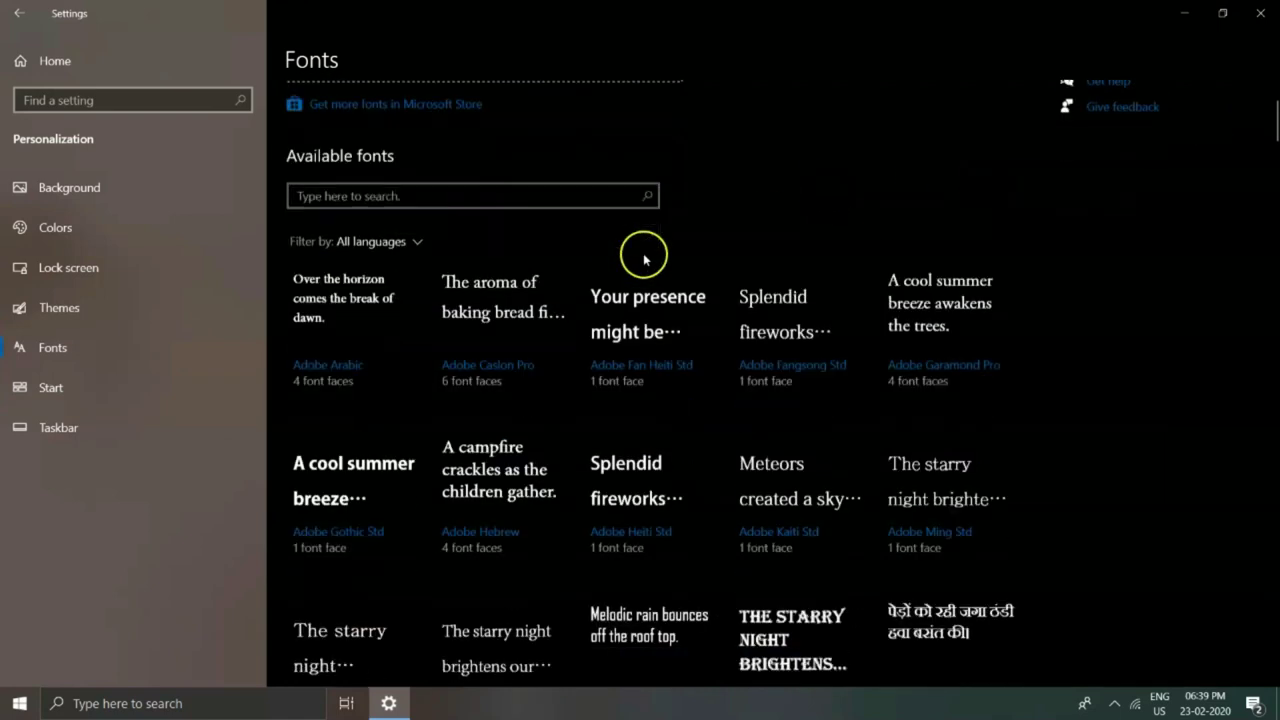
scroll(677, 250, up, 5)
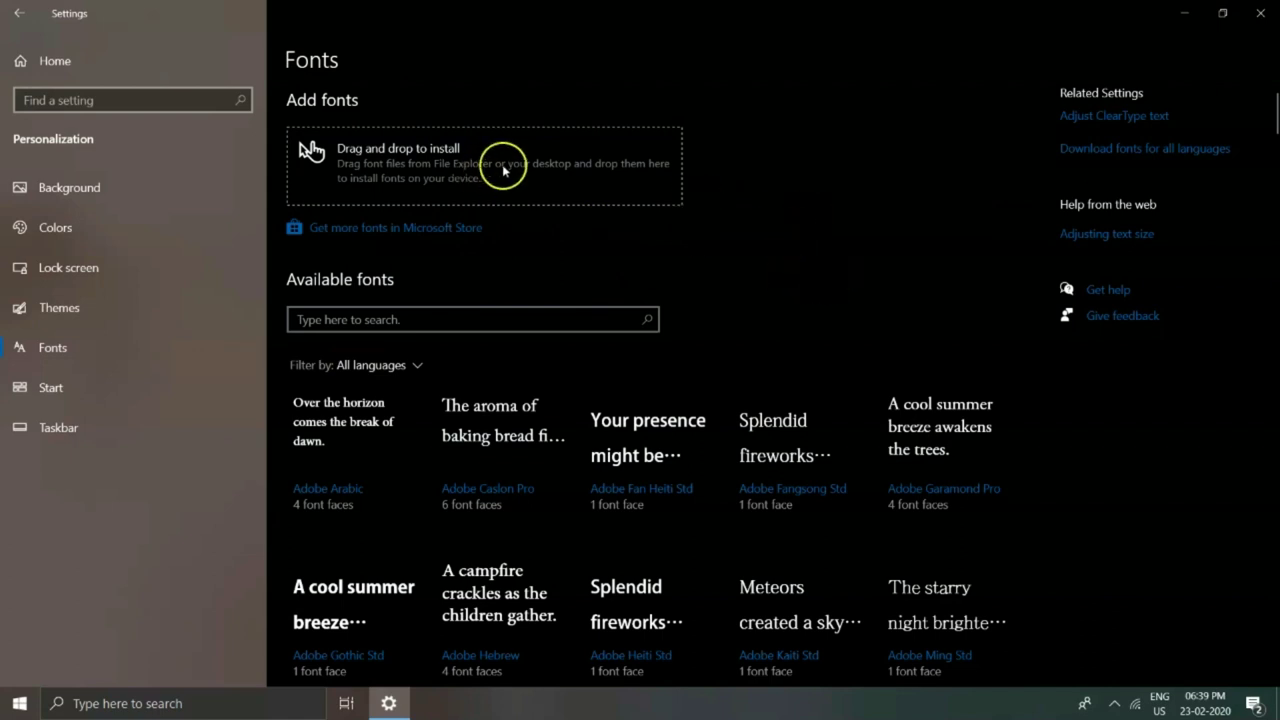
Open Start settings and preview the Start menu with more tiles shown
click(80, 393)
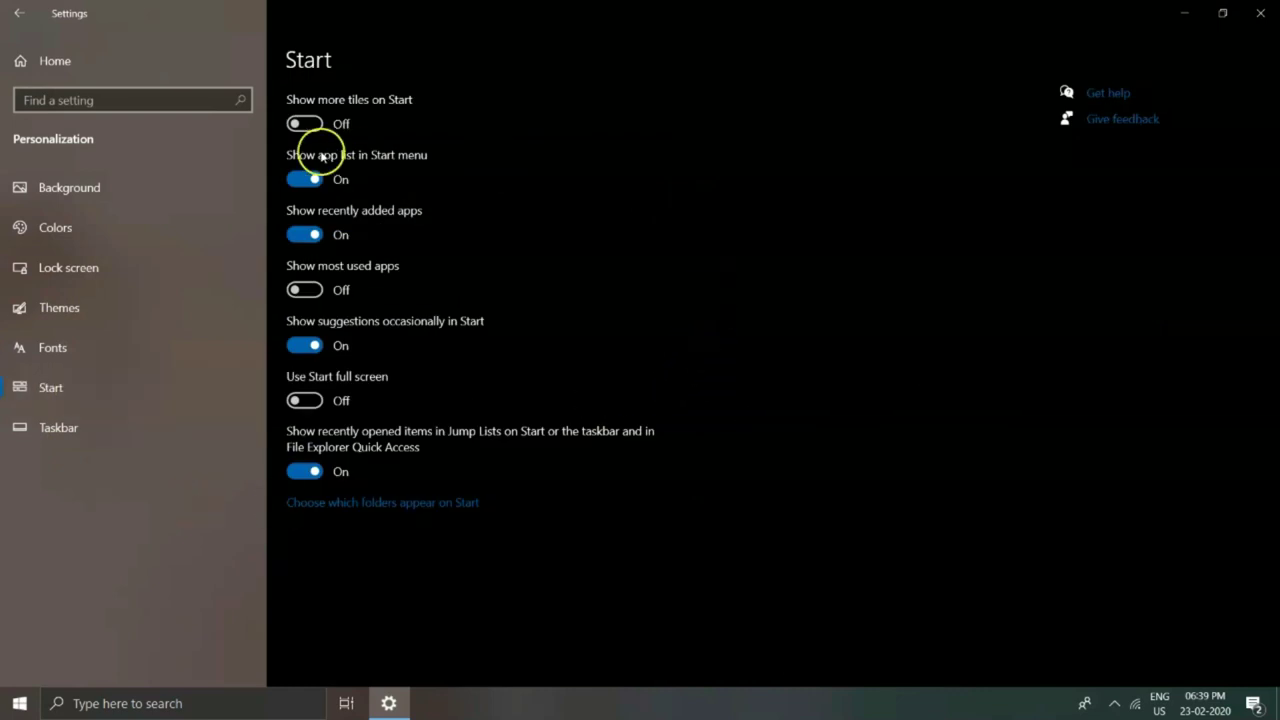
key(super)
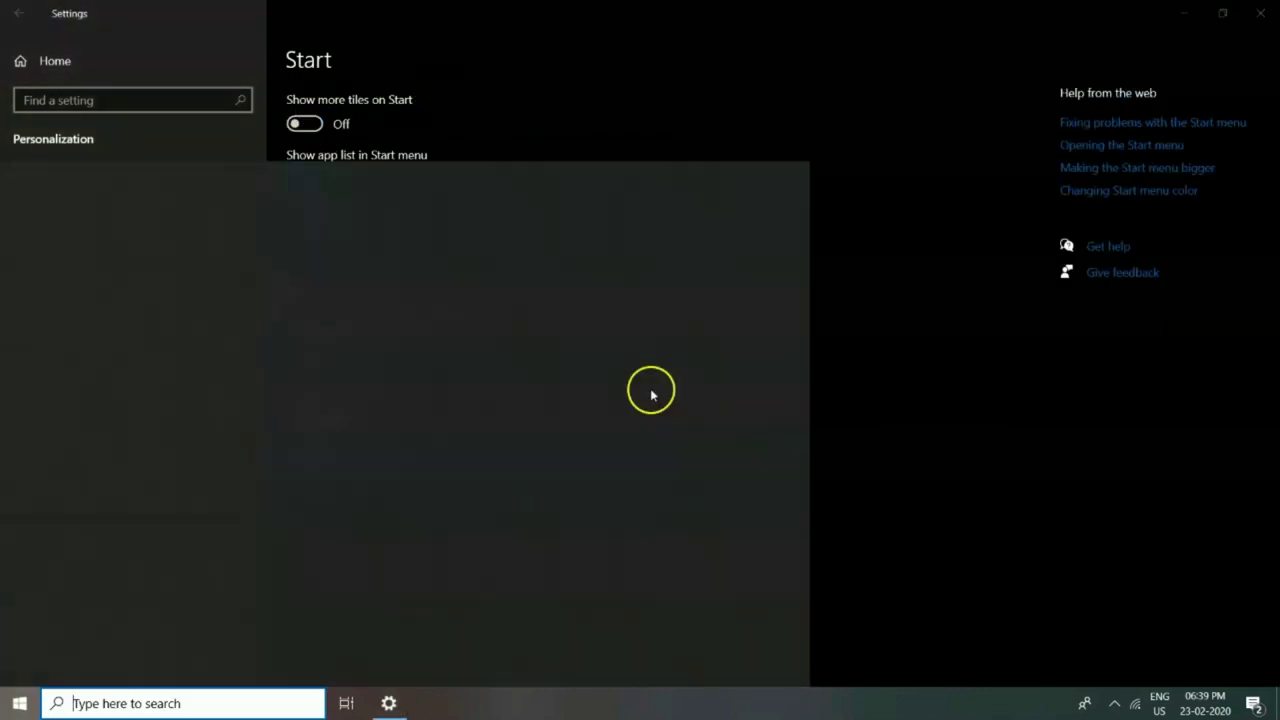
key(super)
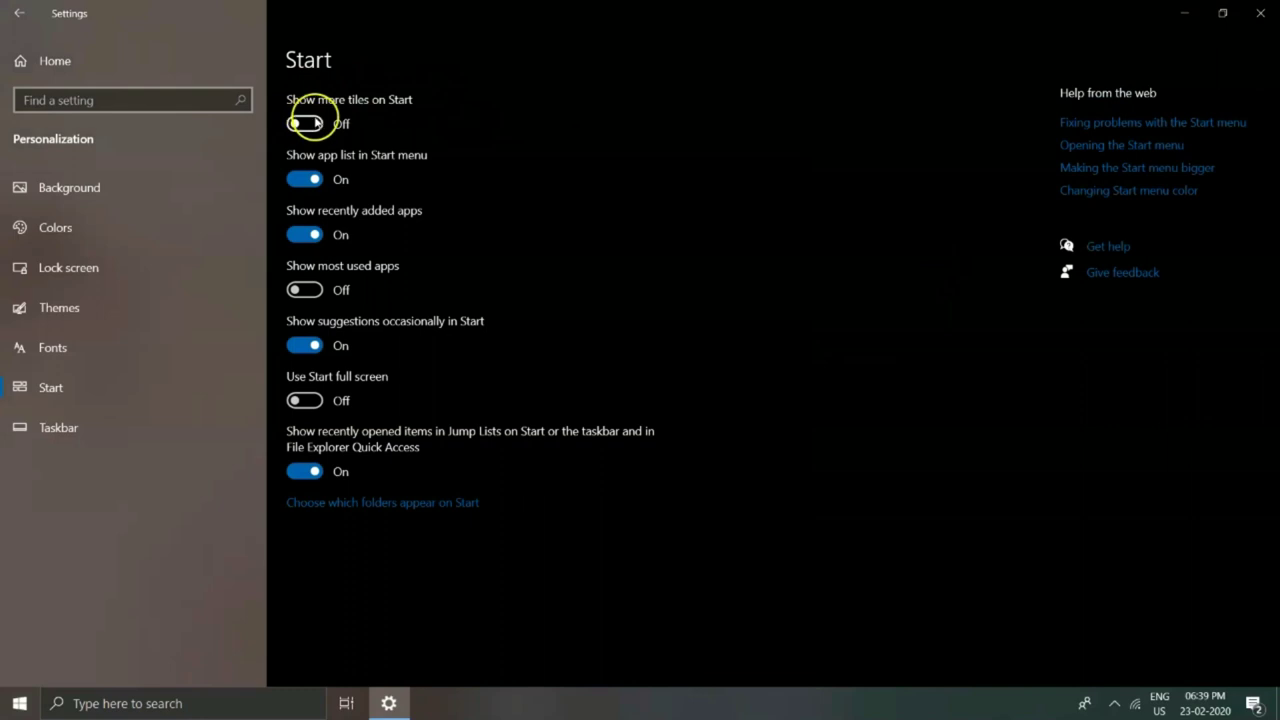
key(super)
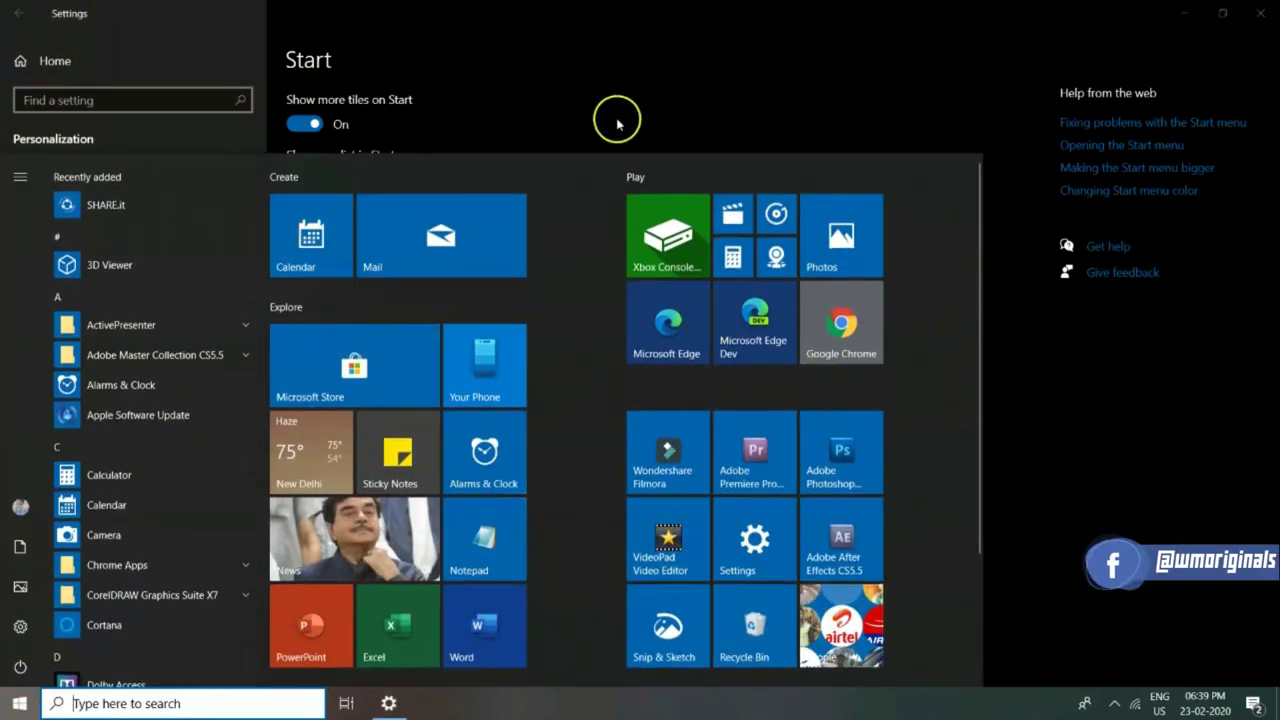
click(762, 91)
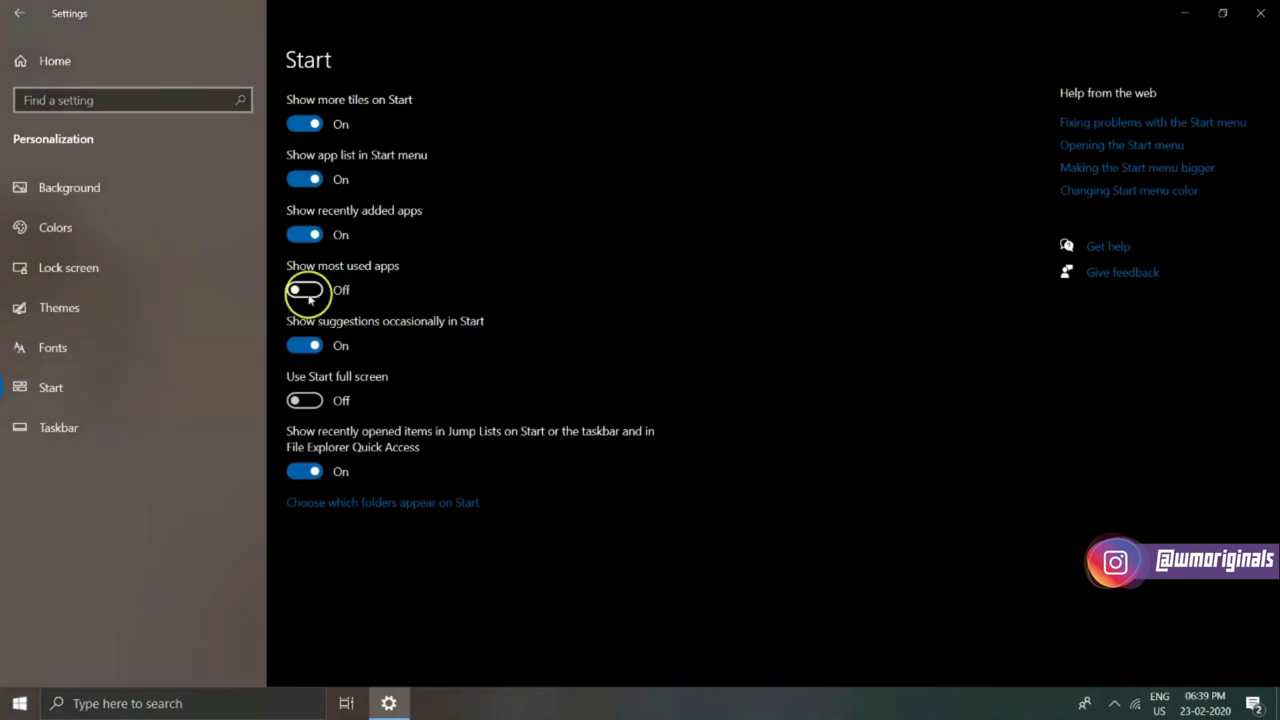
Turn on Show most used apps, check Start's Most used list, then turn it off
click(305, 290)
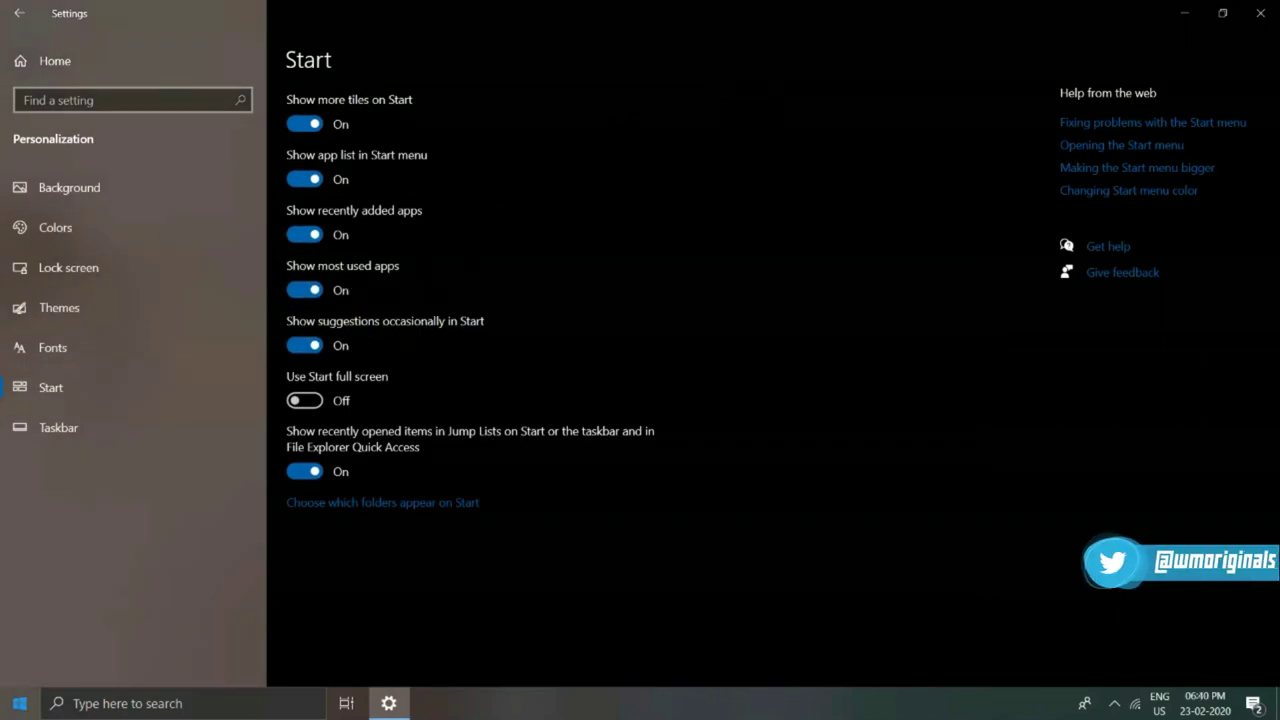
click(14, 705)
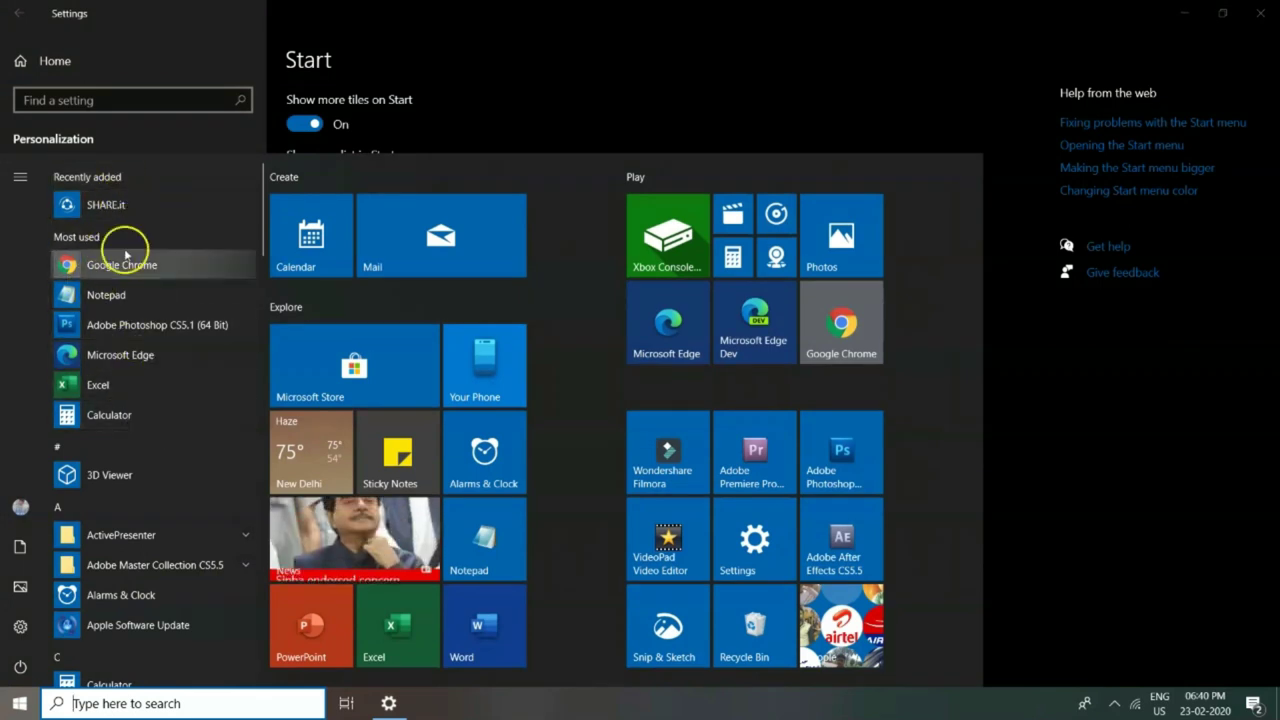
key(Escape)
click(305, 290)
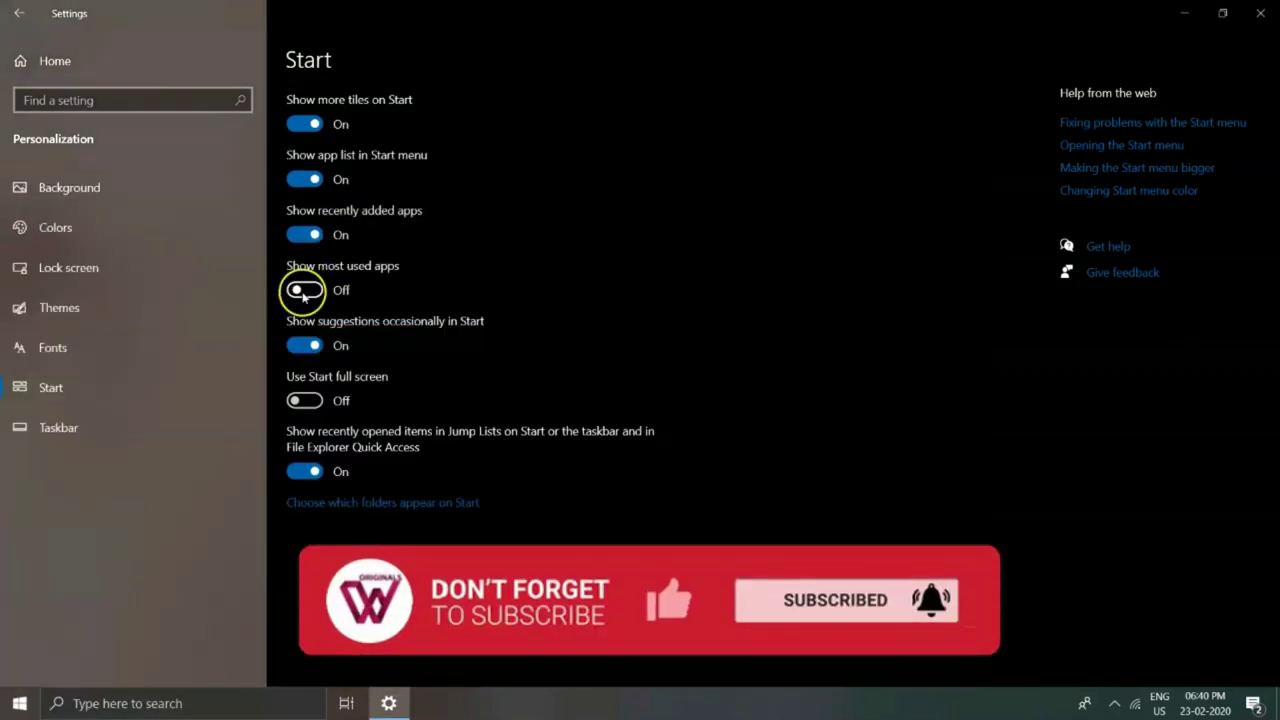
key(super)
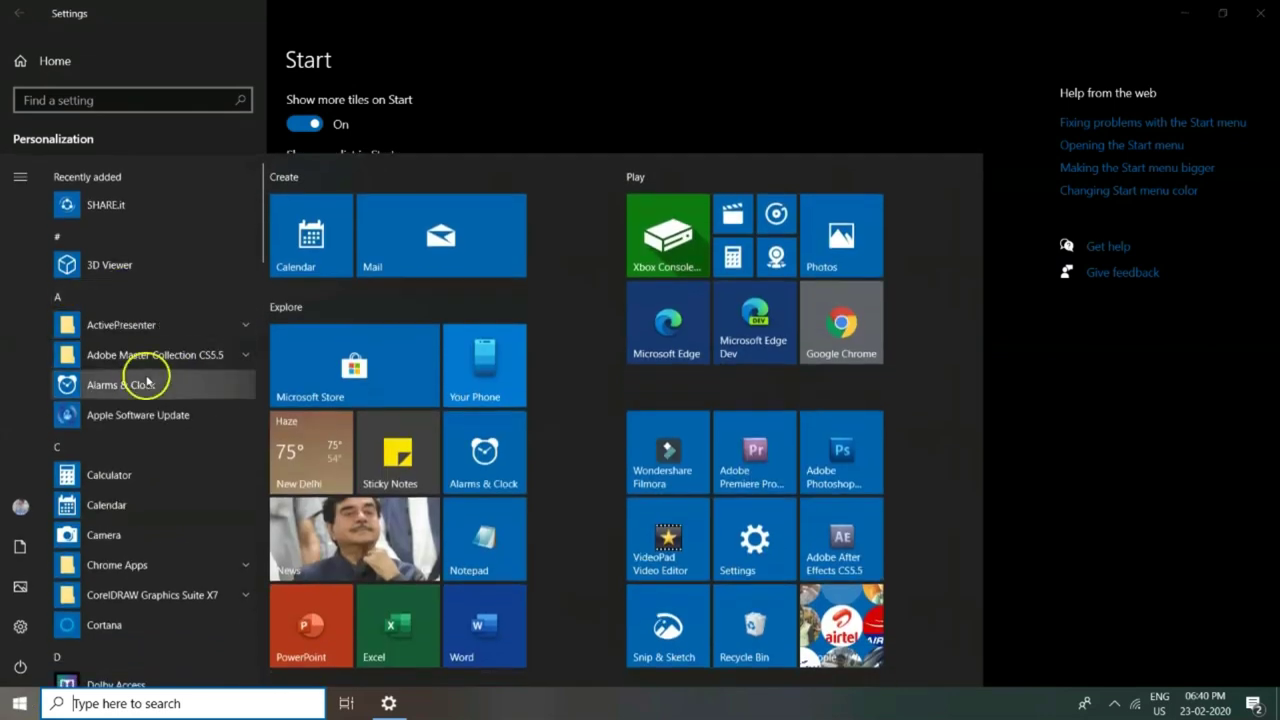
click(916, 31)
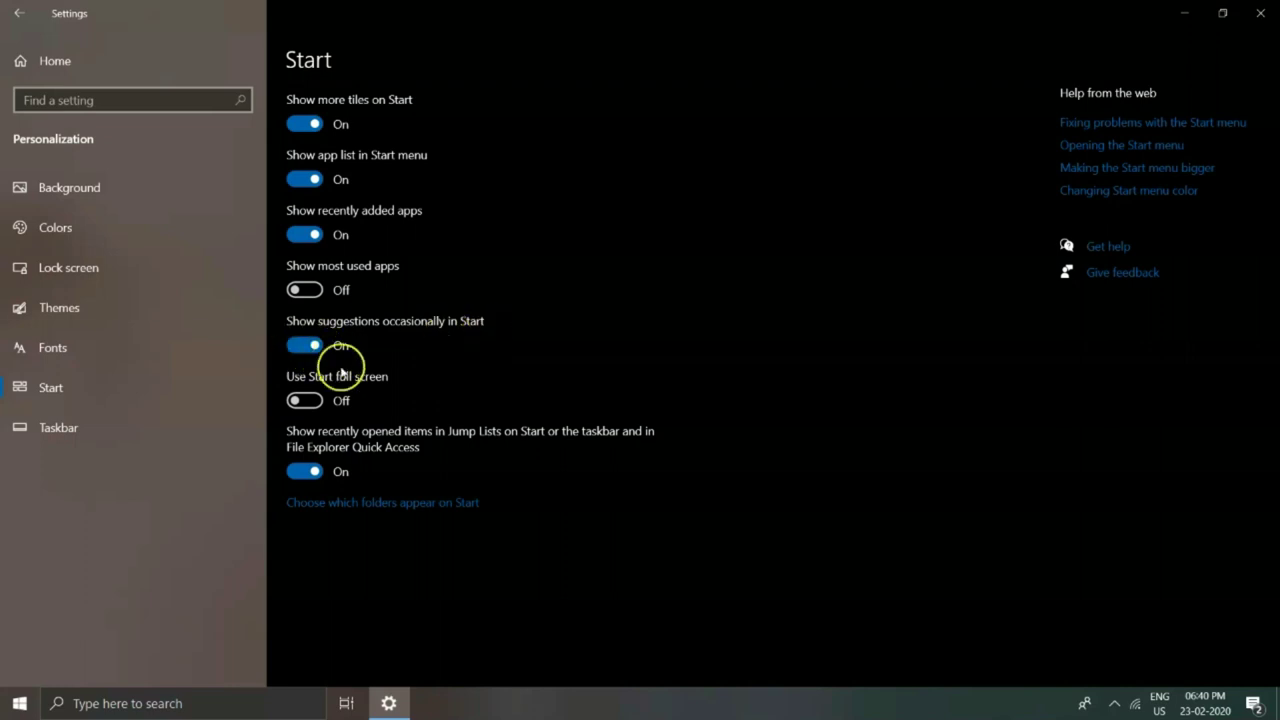
Try Use Start full screen and preview the full-screen Start menu
click(306, 401)
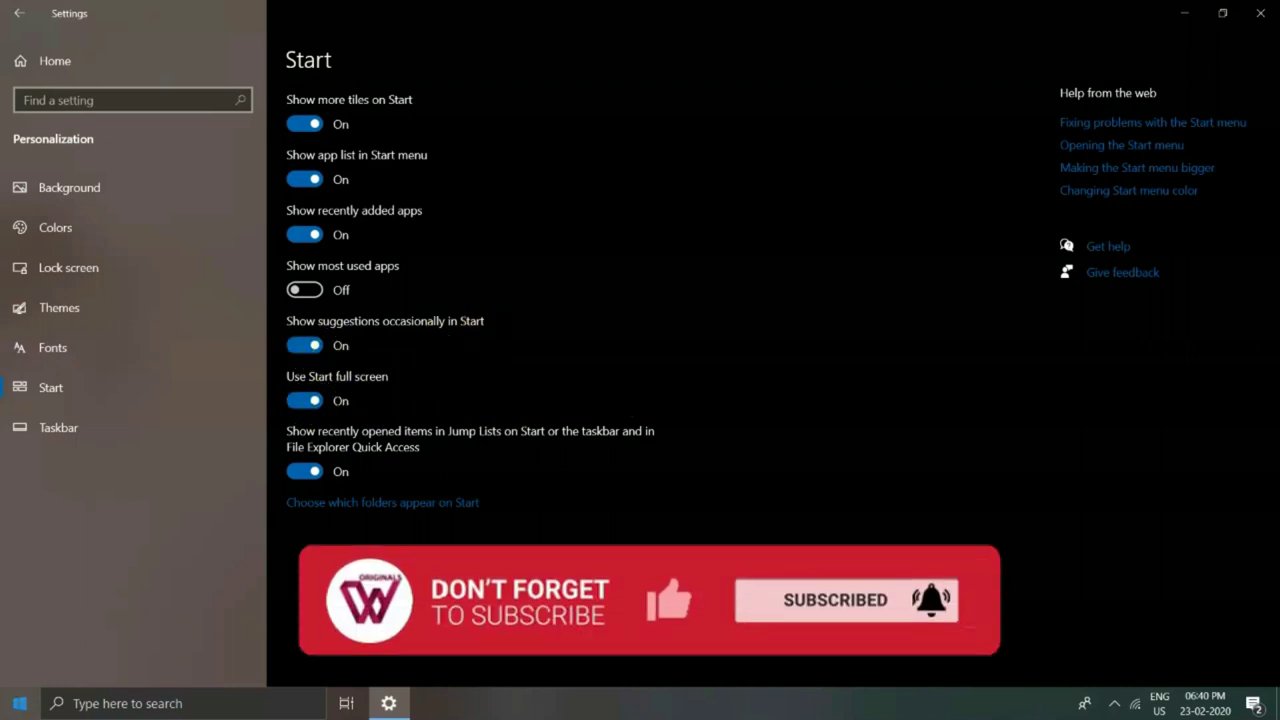
click(19, 703)
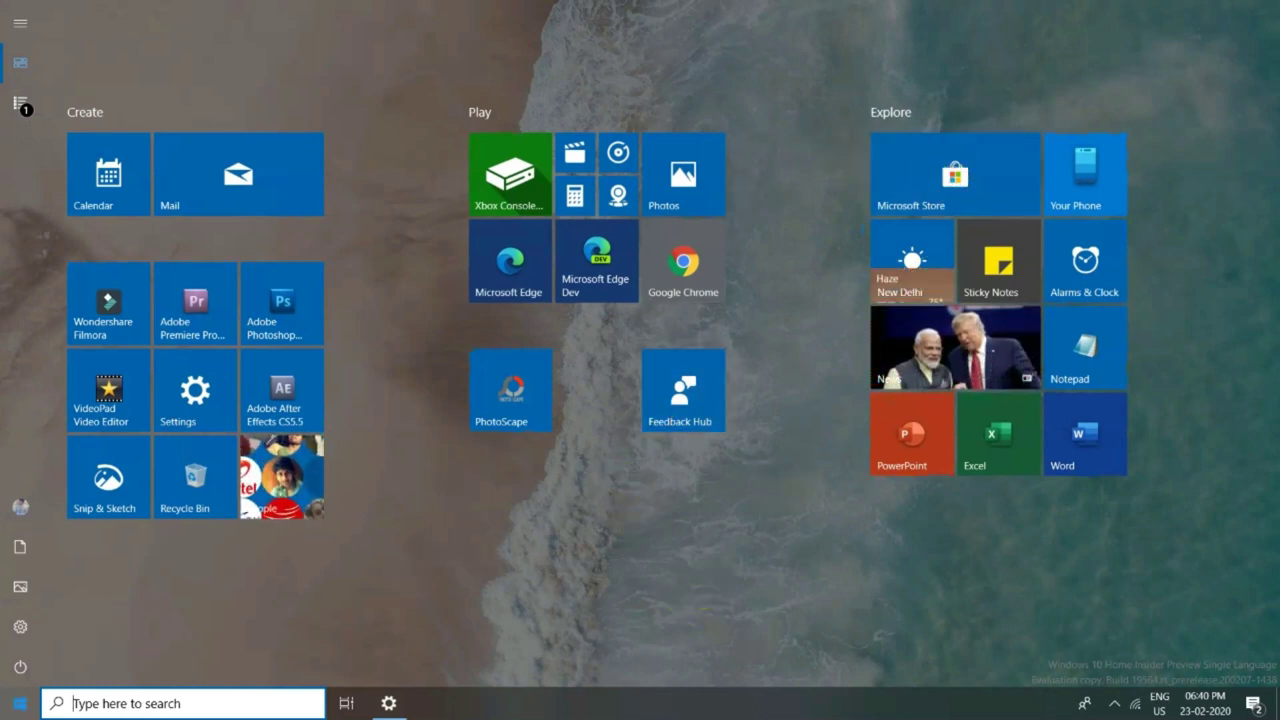
click(447, 553)
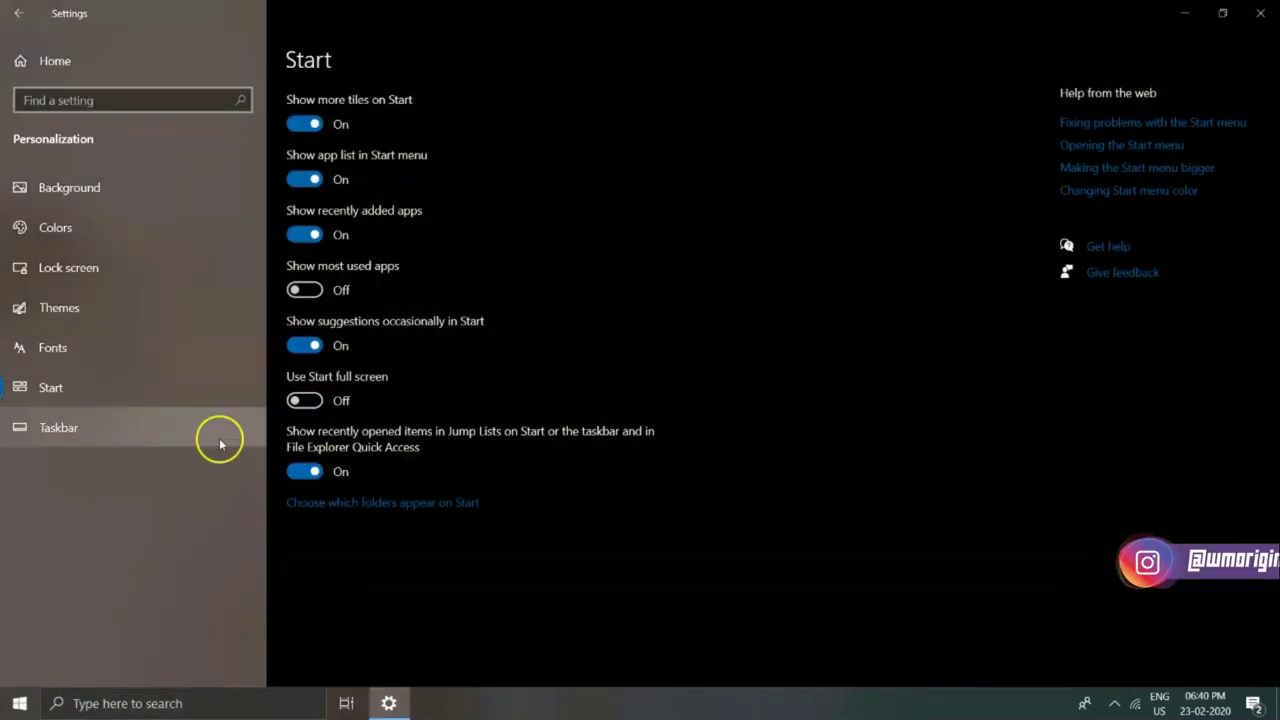
Open Taskbar settings and toggle Use small taskbar buttons on, then off
click(106, 432)
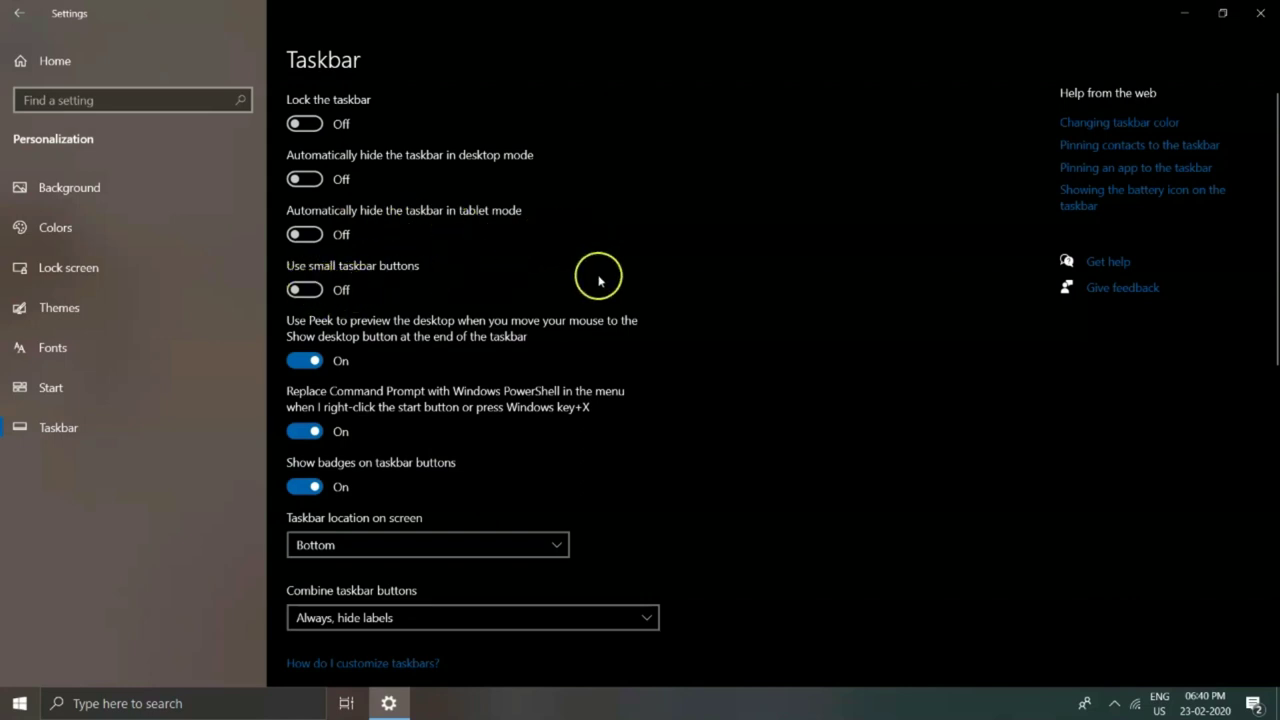
click(303, 289)
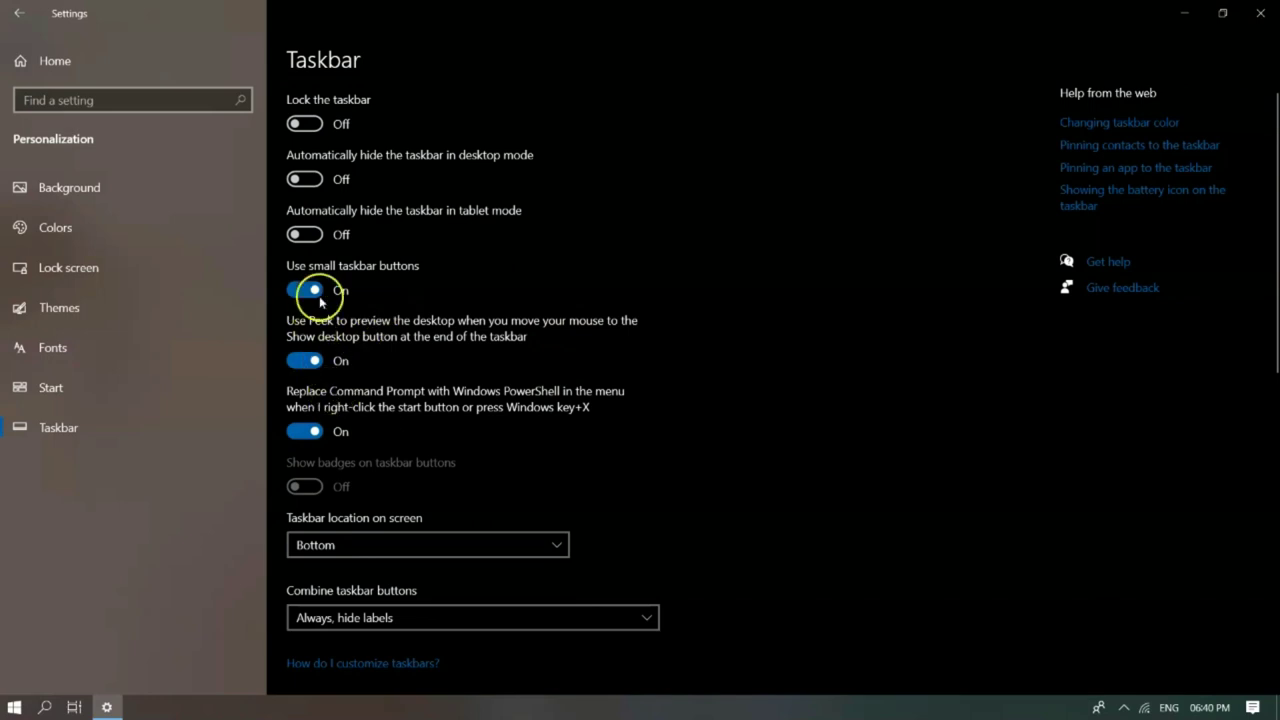
click(305, 290)
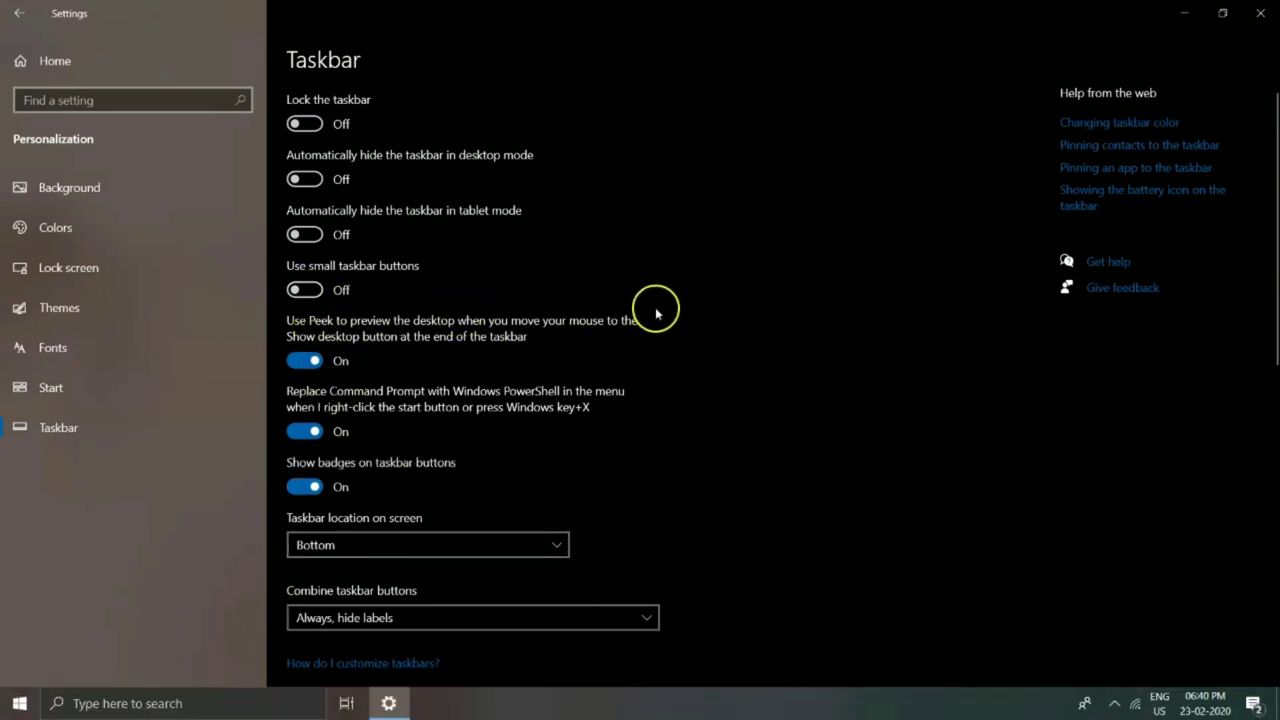
Move the taskbar to Top and back to Bottom, leaving Combine taskbar buttons unchanged
scroll(491, 489, down, 2)
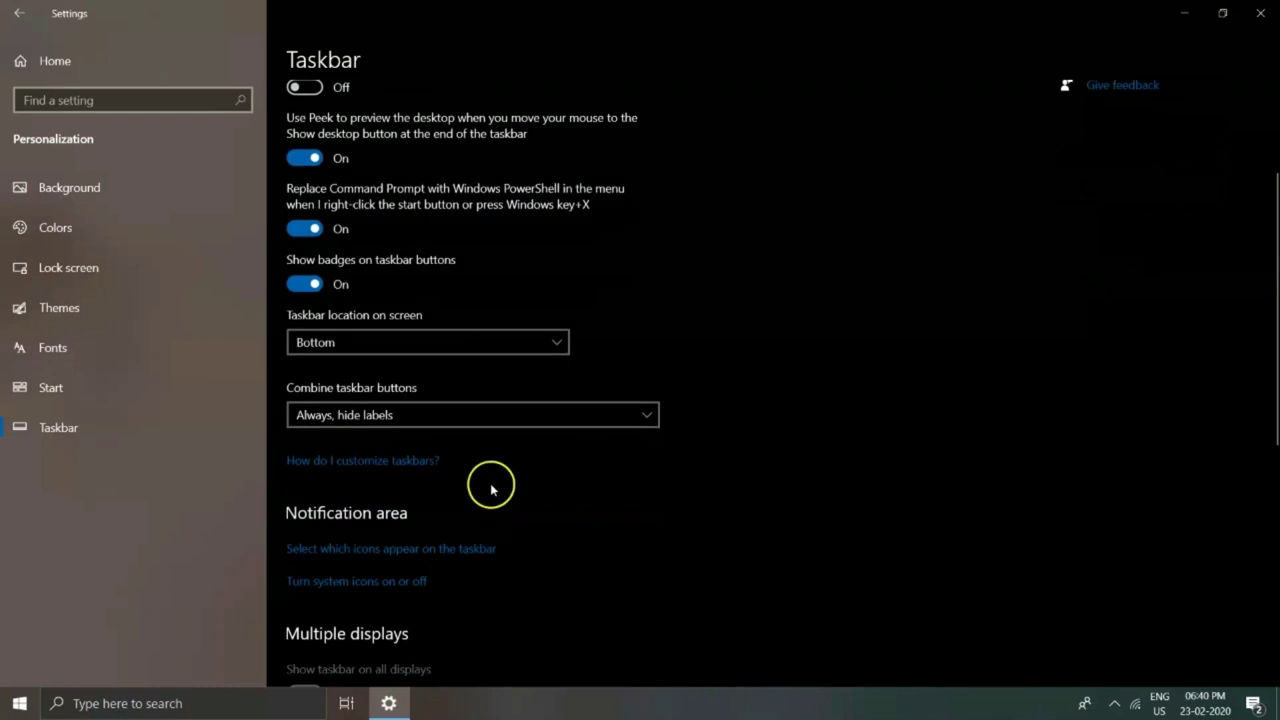
click(410, 343)
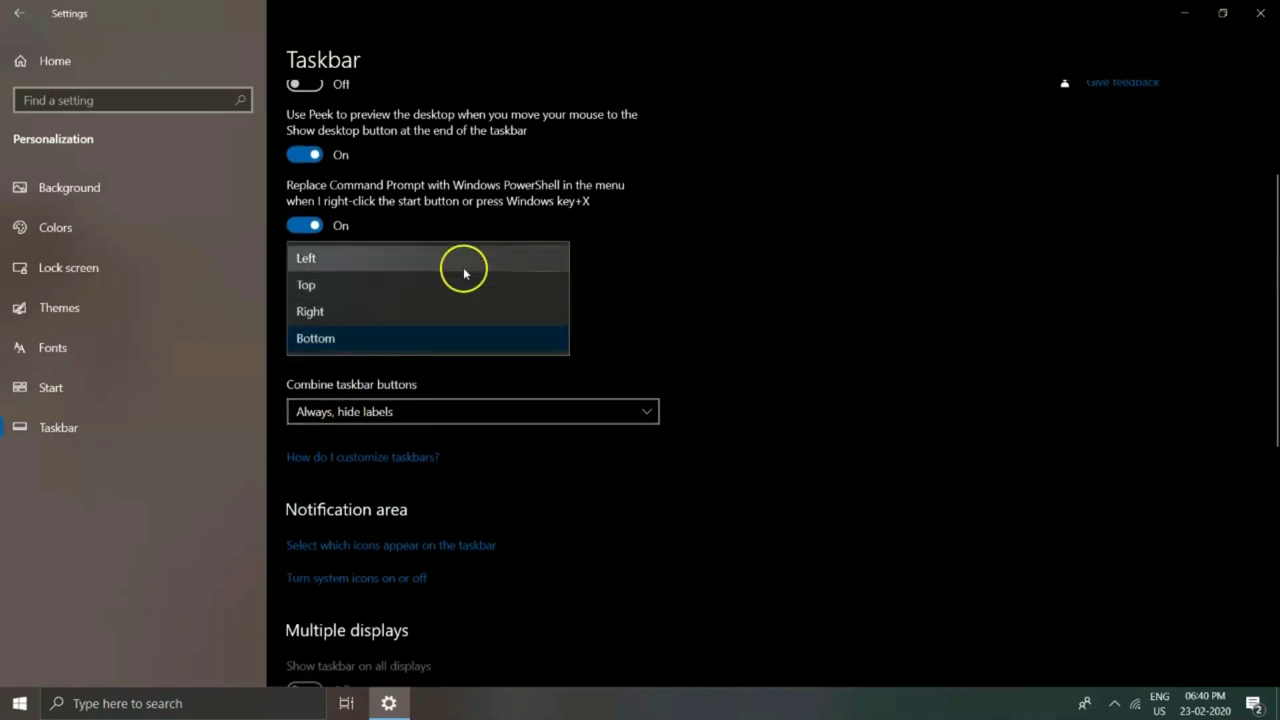
click(412, 288)
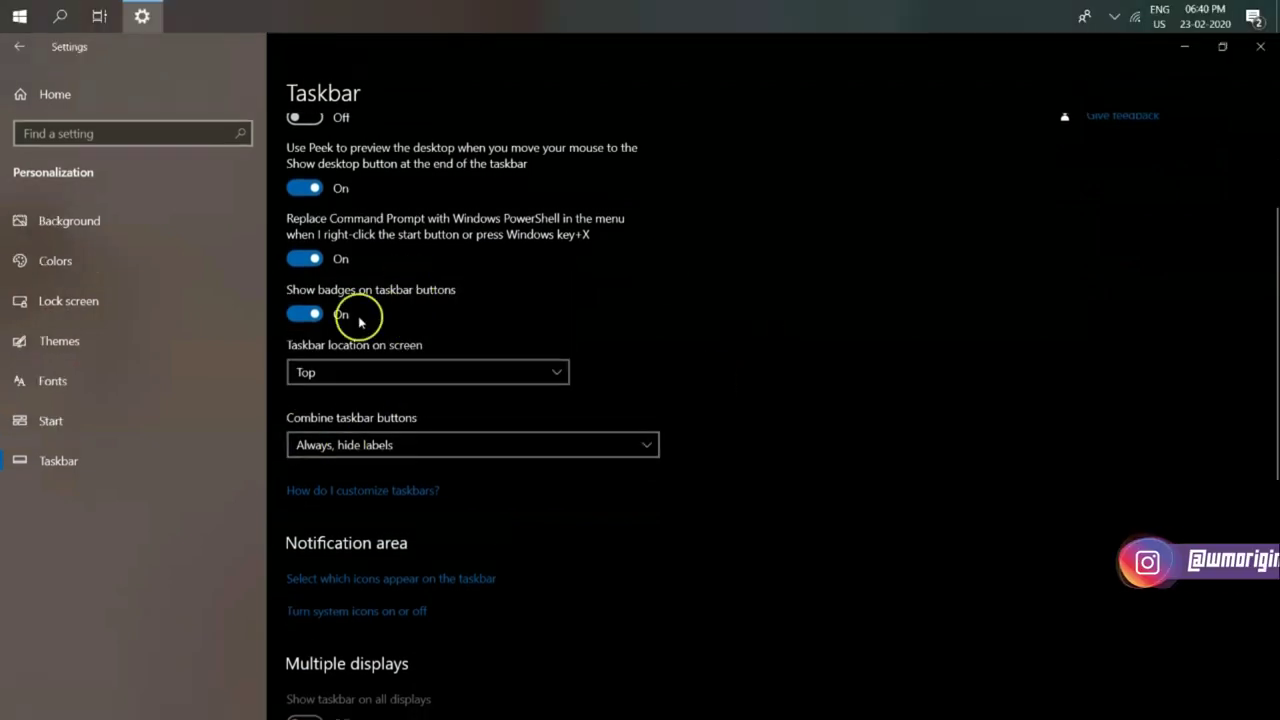
click(380, 373)
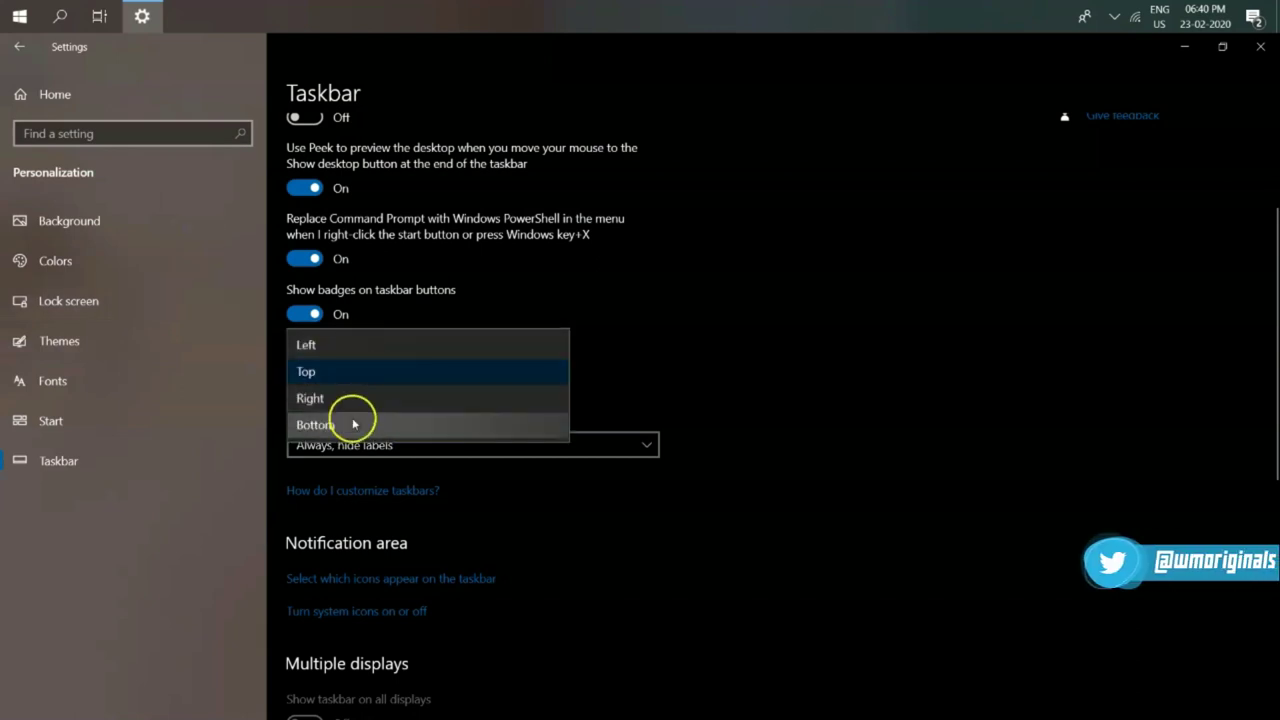
click(353, 424)
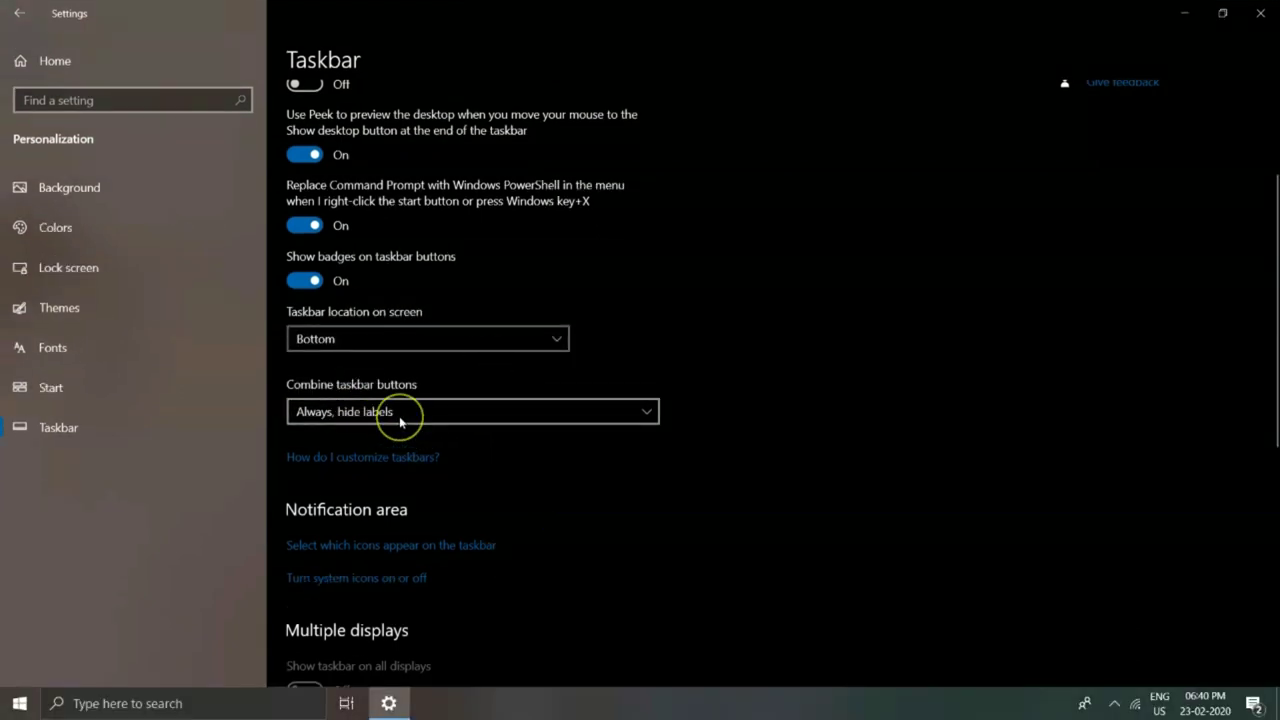
click(399, 421)
click(866, 429)
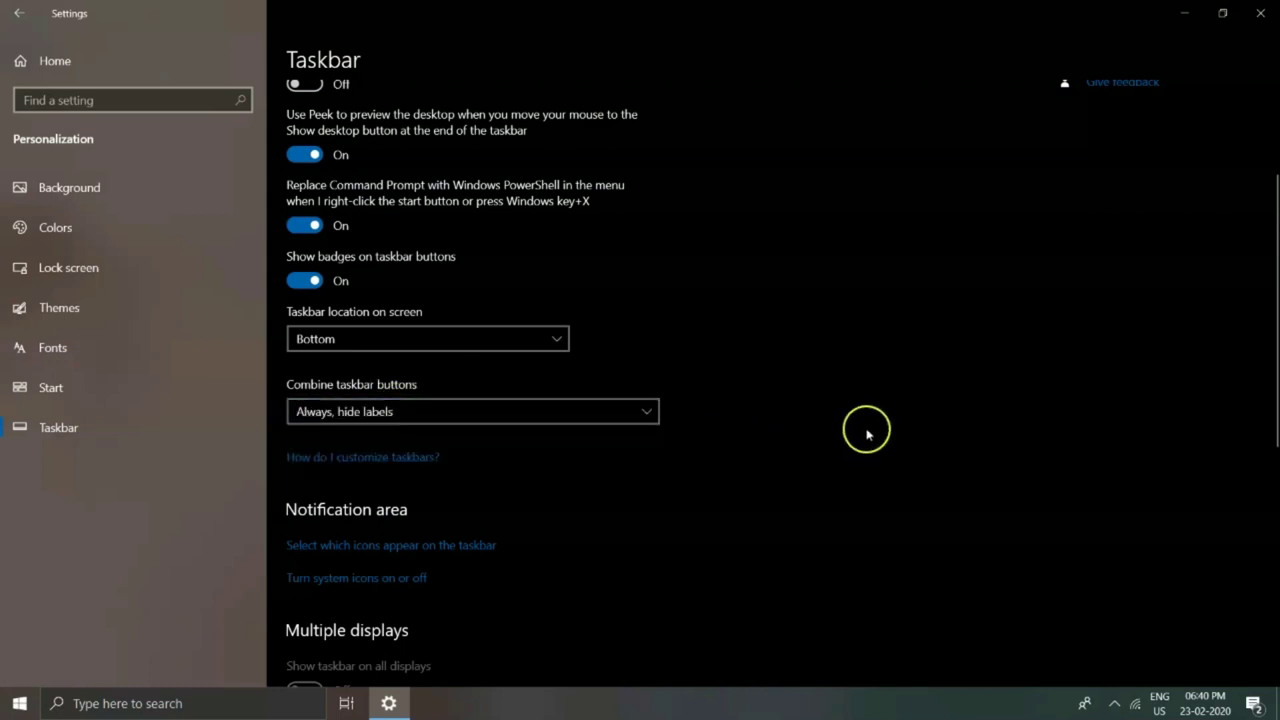
Go back to Settings Home, restore the window down, and close Settings
scroll(691, 468, down, 2)
click(34, 57)
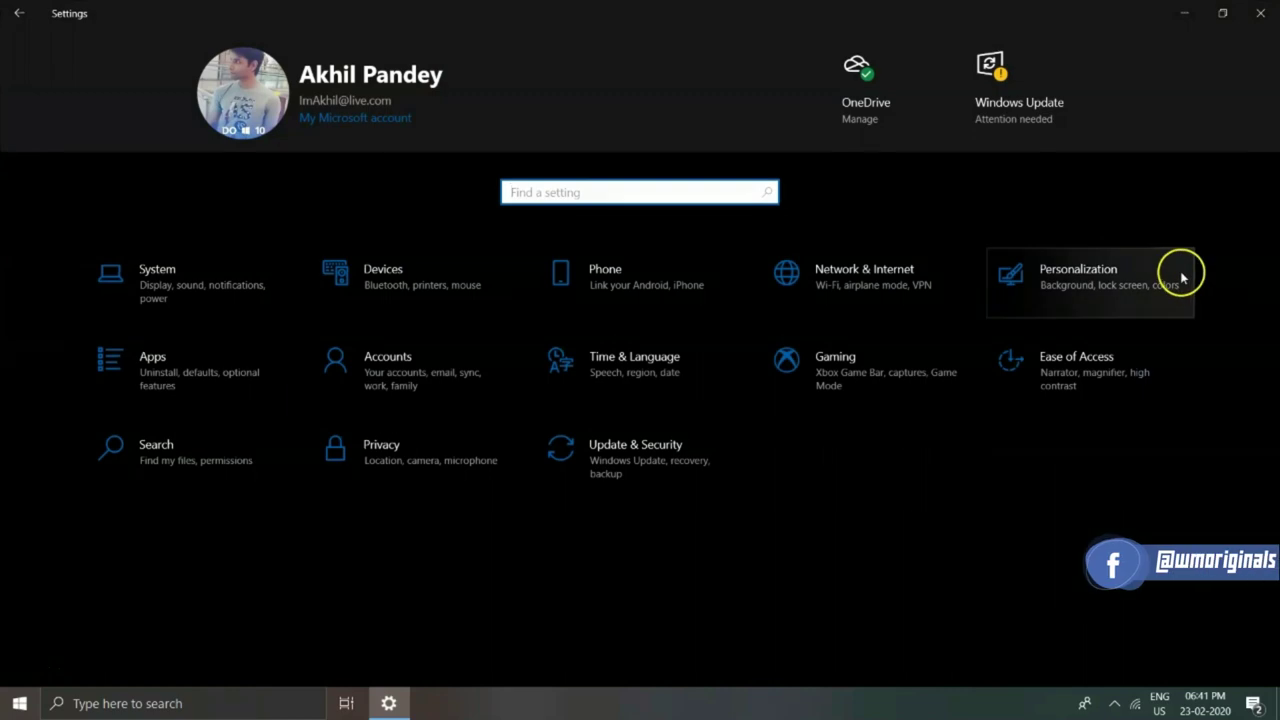
click(1222, 13)
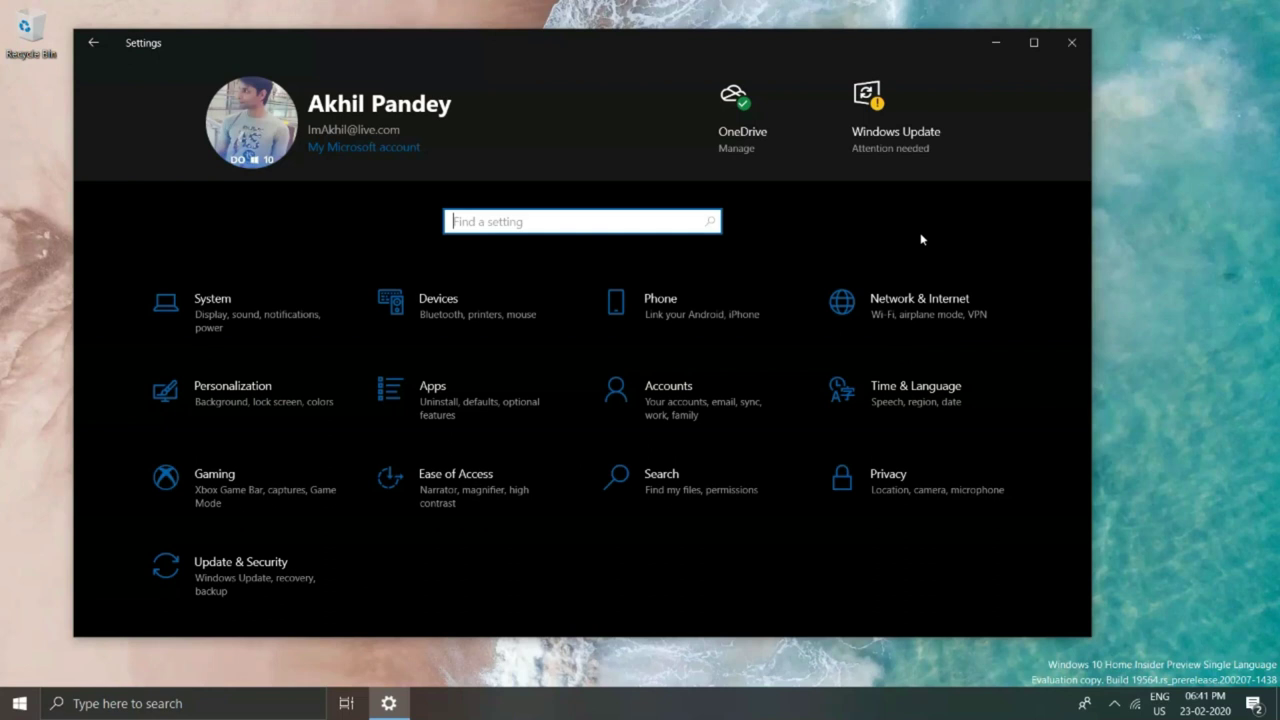
click(1070, 44)
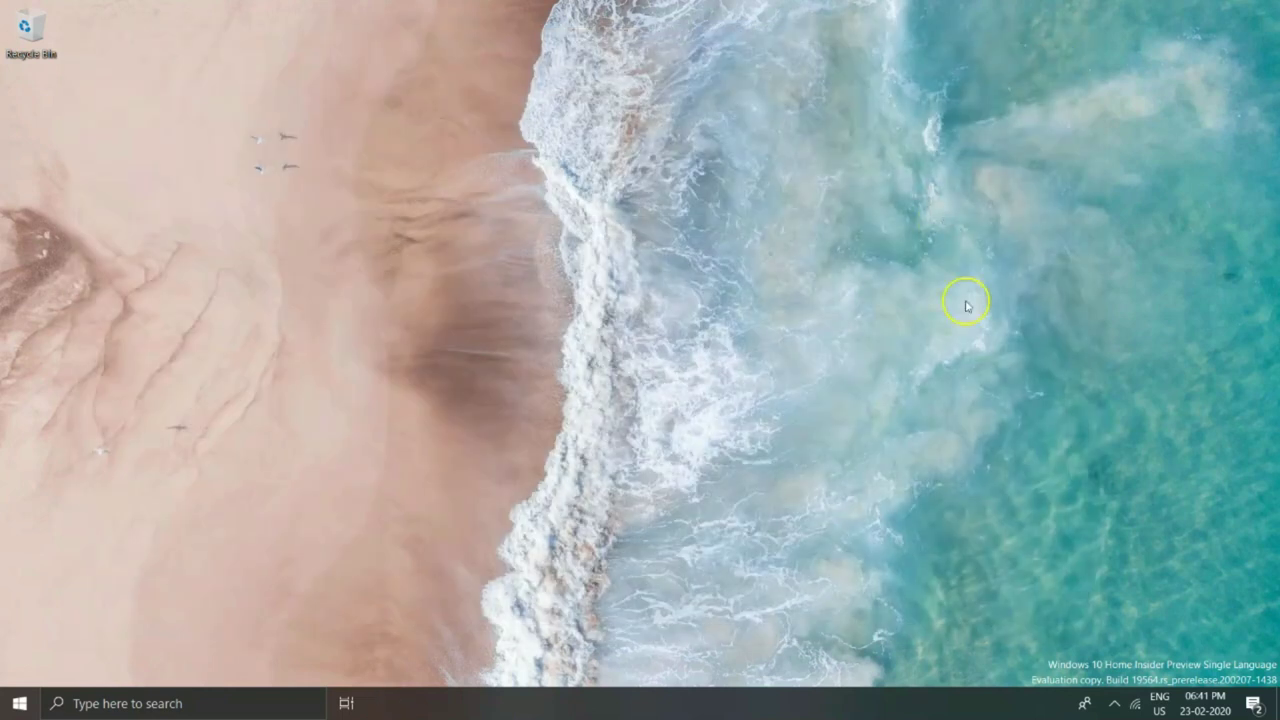